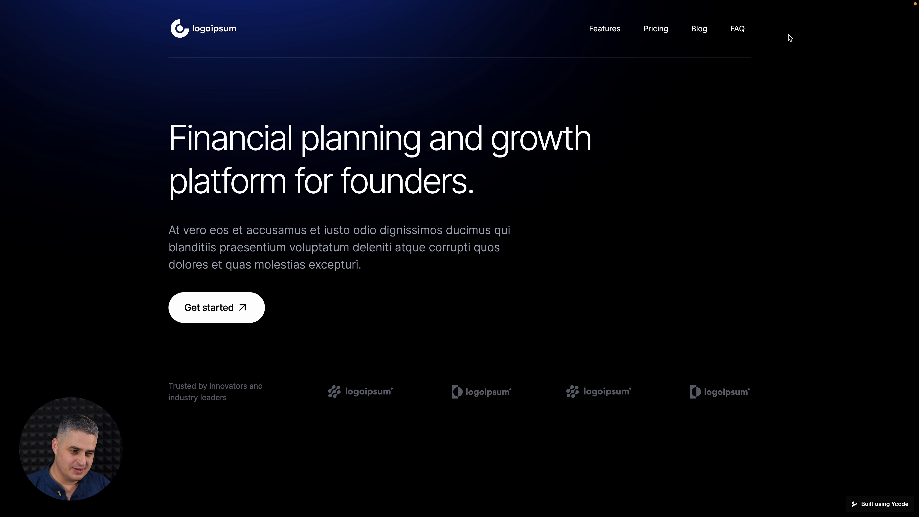
# Examine the published landing page from the hero to the Experience phone section and watch its scroll-triggered animations
pyautogui.scroll(-1, 445, 294)
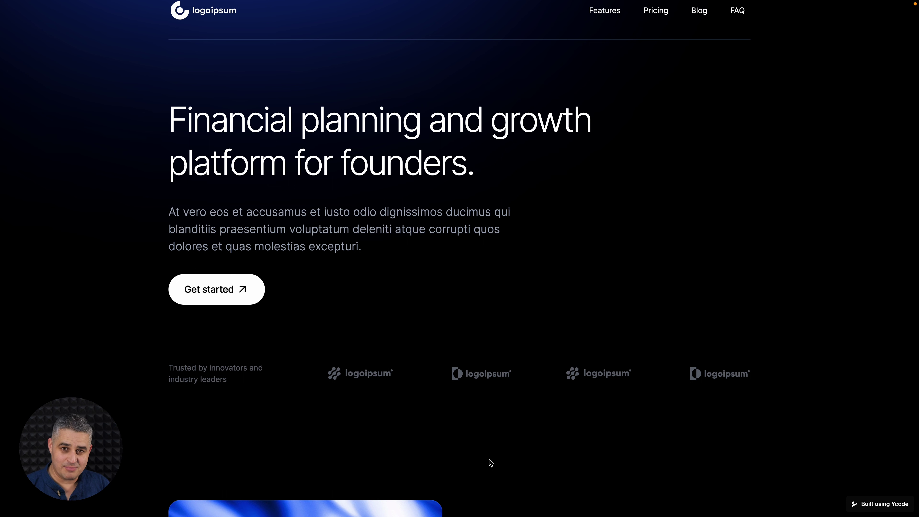
pyautogui.scroll(-3, 491, 463)
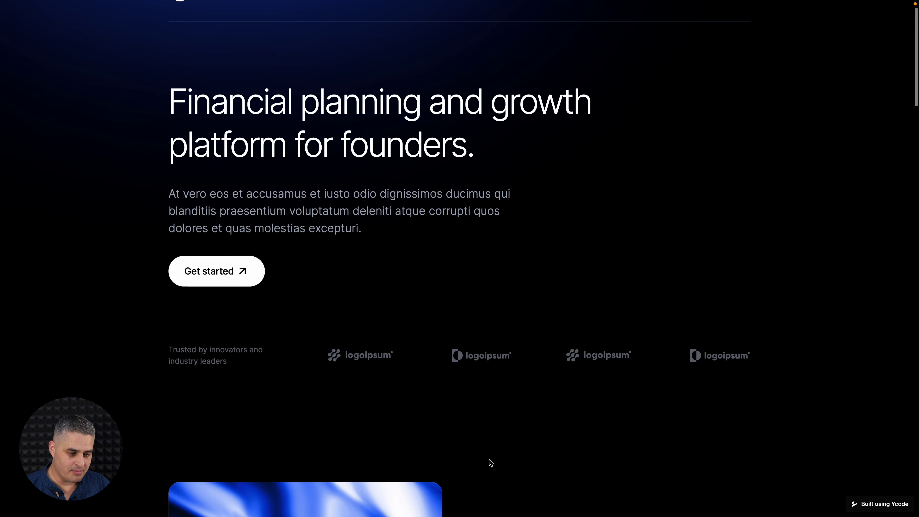
pyautogui.scroll(-2, 491, 462)
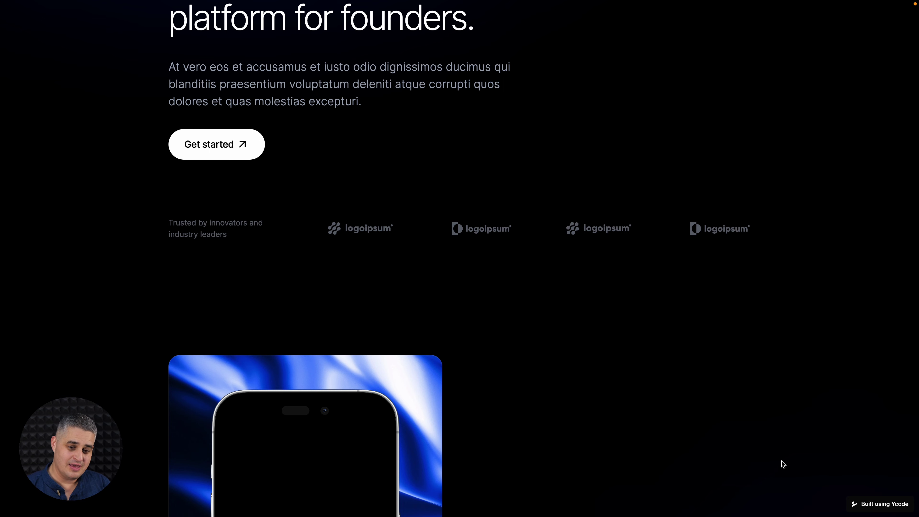
pyautogui.scroll(-2, 782, 465)
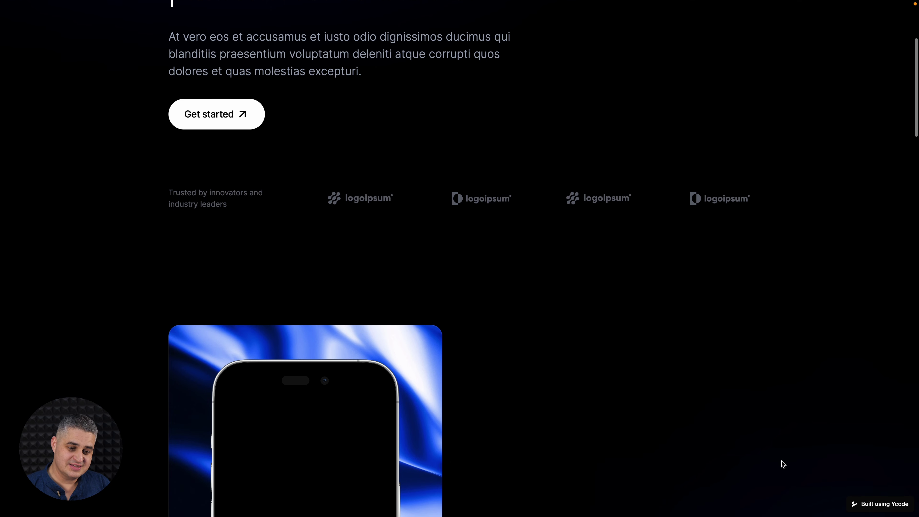
pyautogui.scroll(-2, 783, 465)
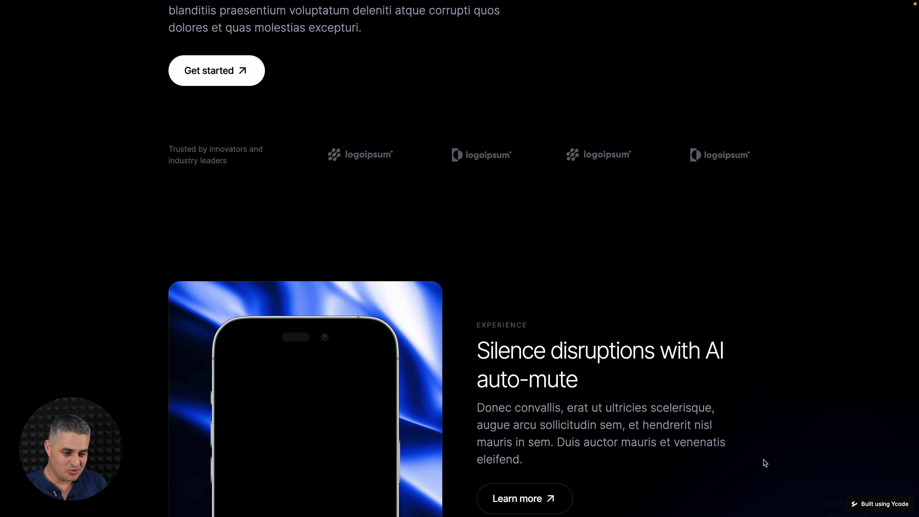
pyautogui.scroll(-3, 765, 463)
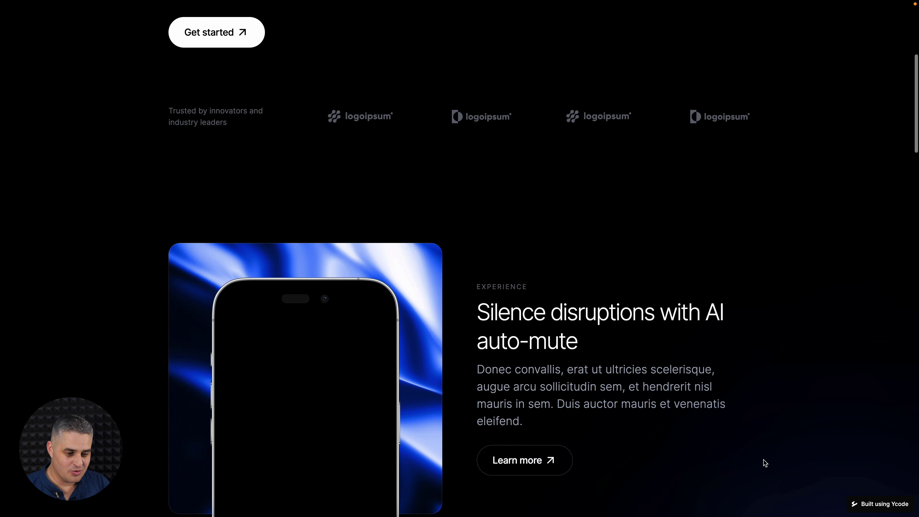
pyautogui.scroll(-3, 765, 464)
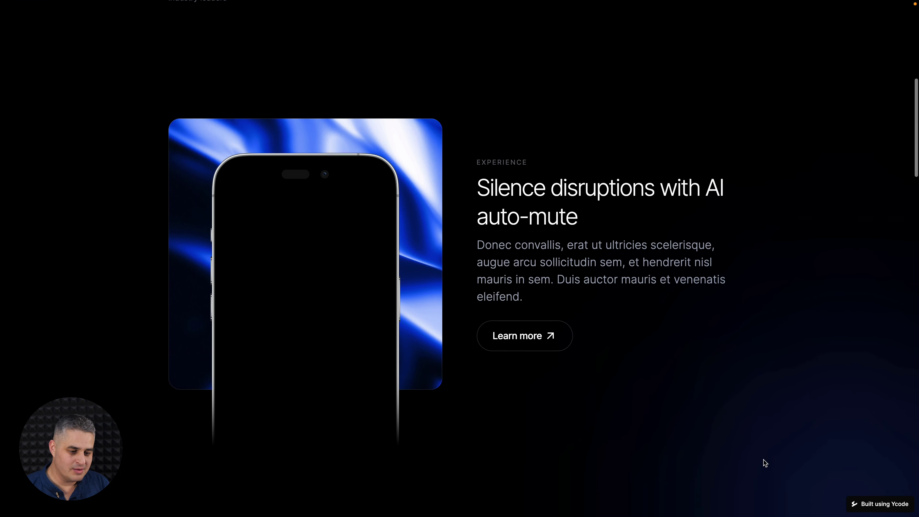
pyautogui.scroll(-2, 765, 464)
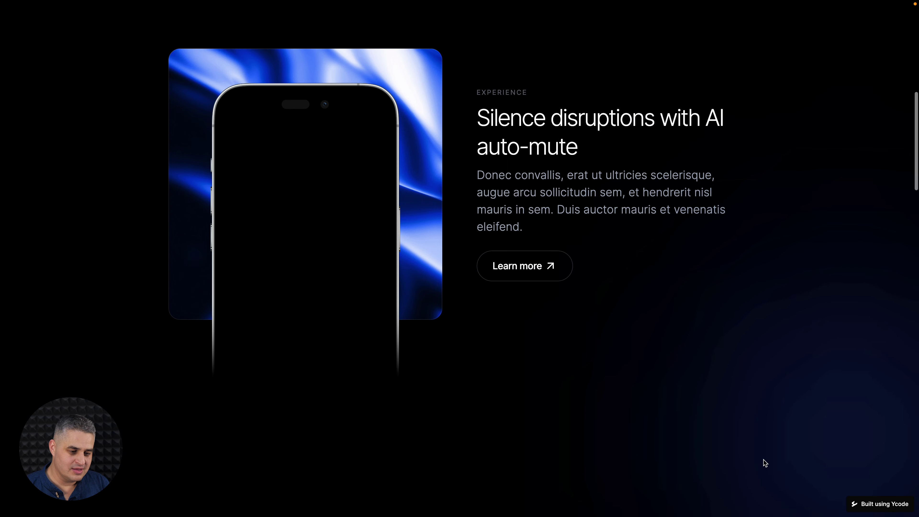
pyautogui.scroll(-4, 766, 464)
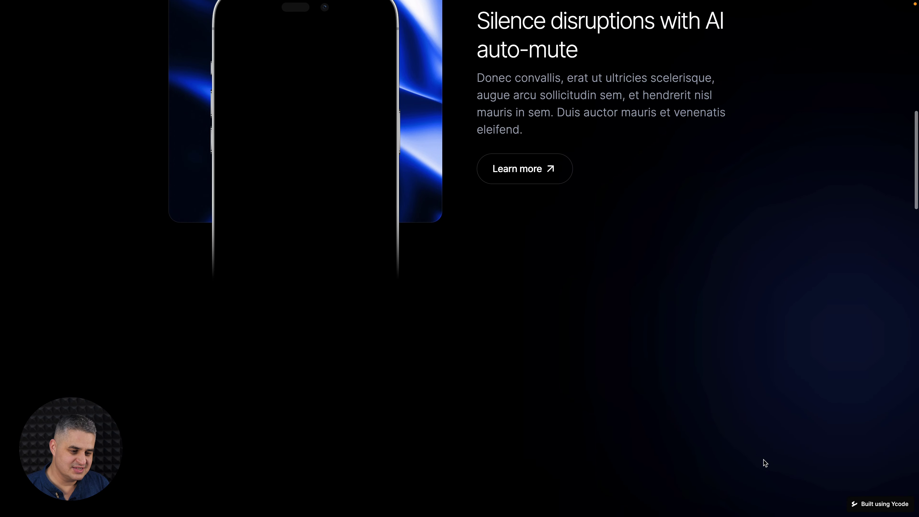
pyautogui.scroll(-1, 765, 463)
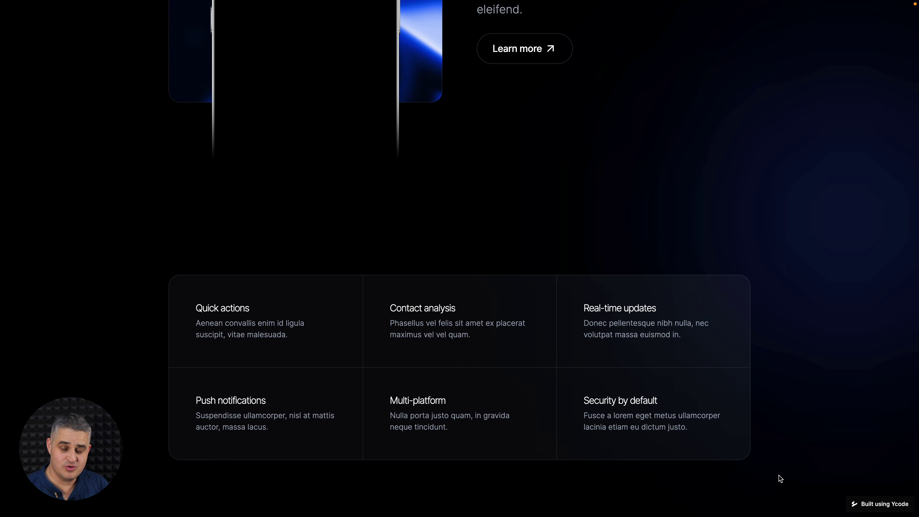
# Examine how the feature list grid and the Management phone section animate when they enter and leave the view
pyautogui.scroll(1, 836, 424)
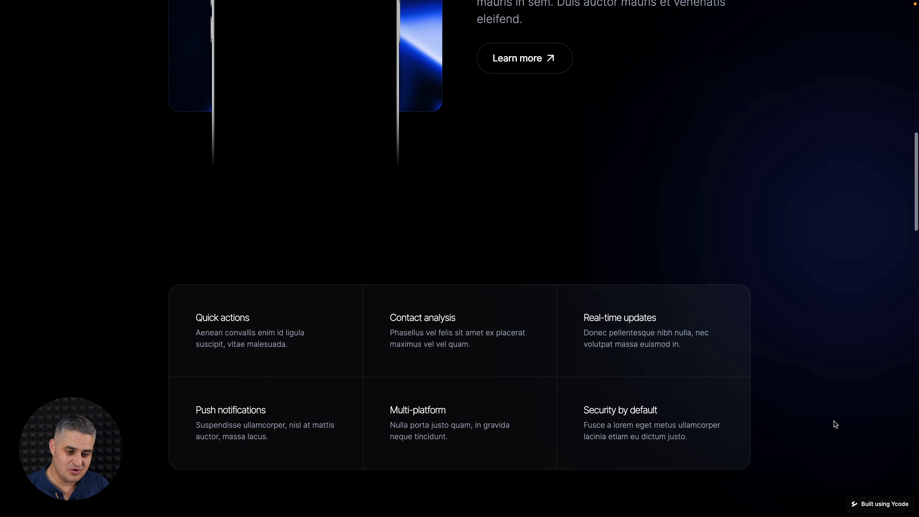
pyautogui.scroll(-1, 834, 424)
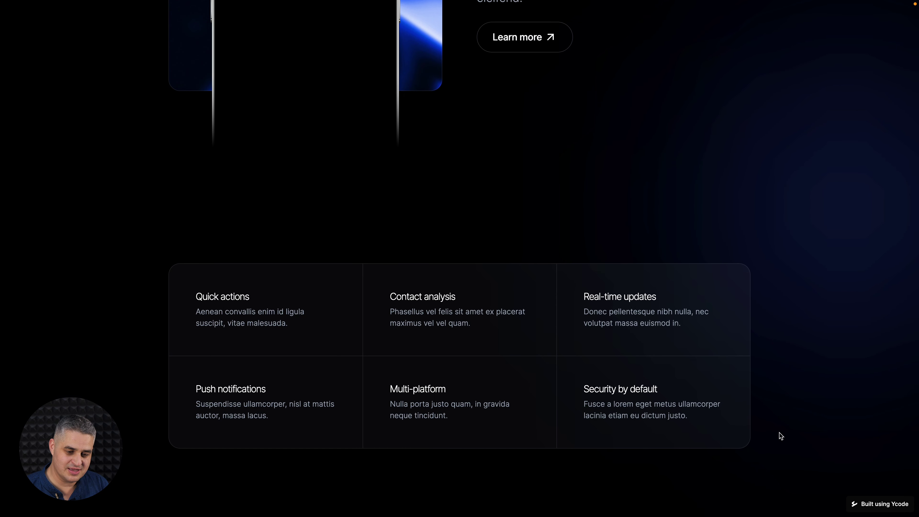
pyautogui.scroll(1, 831, 415)
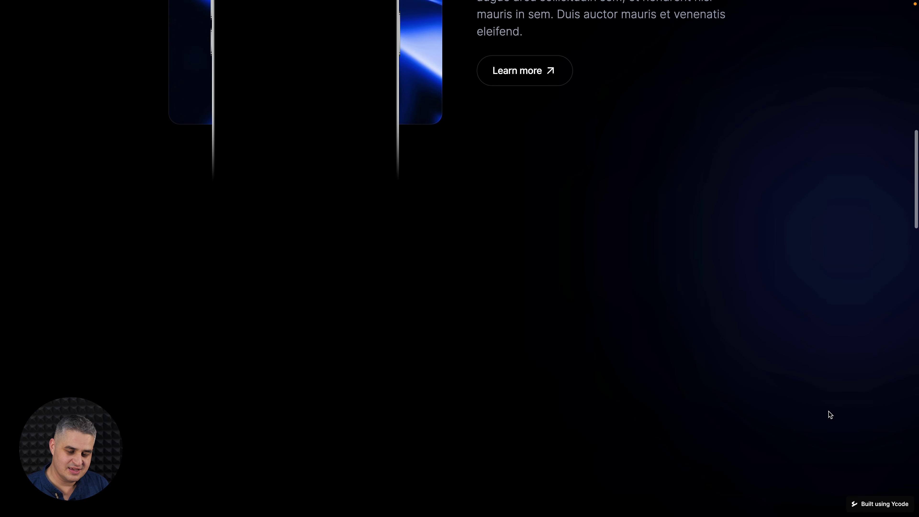
pyautogui.scroll(-1, 830, 415)
pyautogui.scroll(-4, 831, 414)
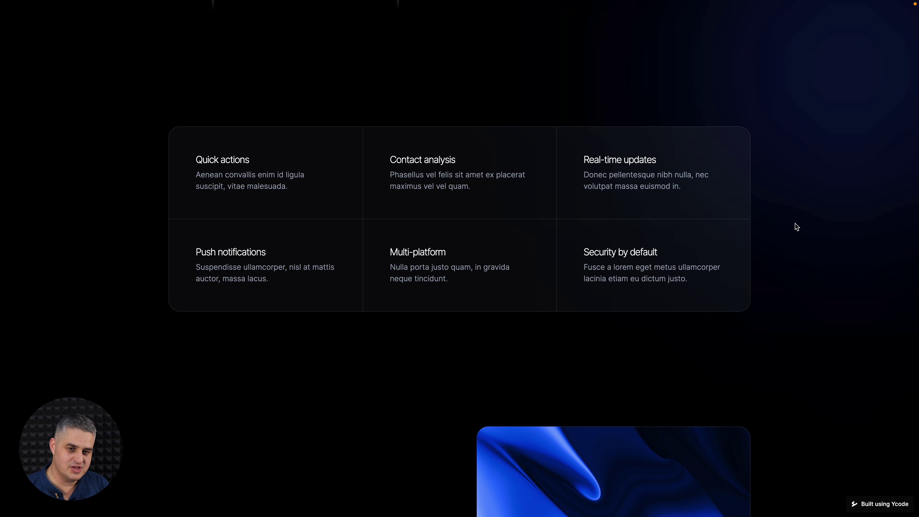
pyautogui.scroll(-1, 806, 188)
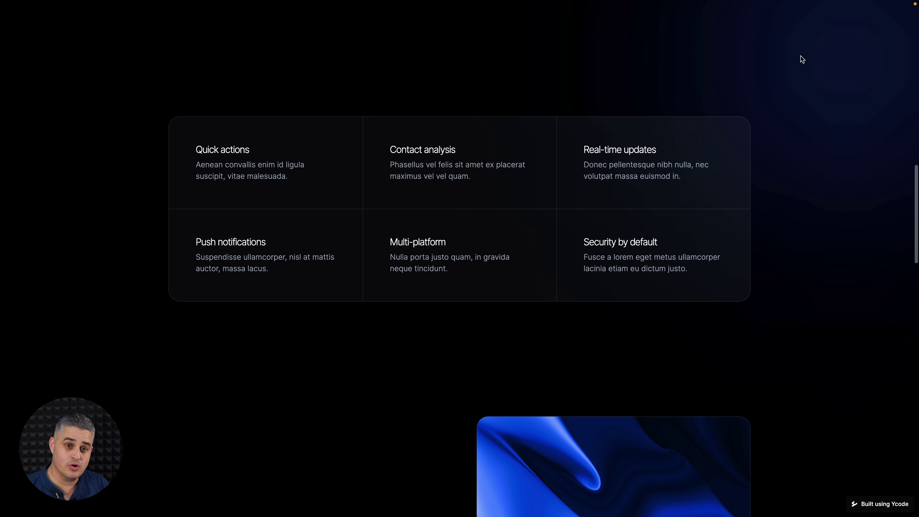
pyautogui.scroll(-5, 852, 269)
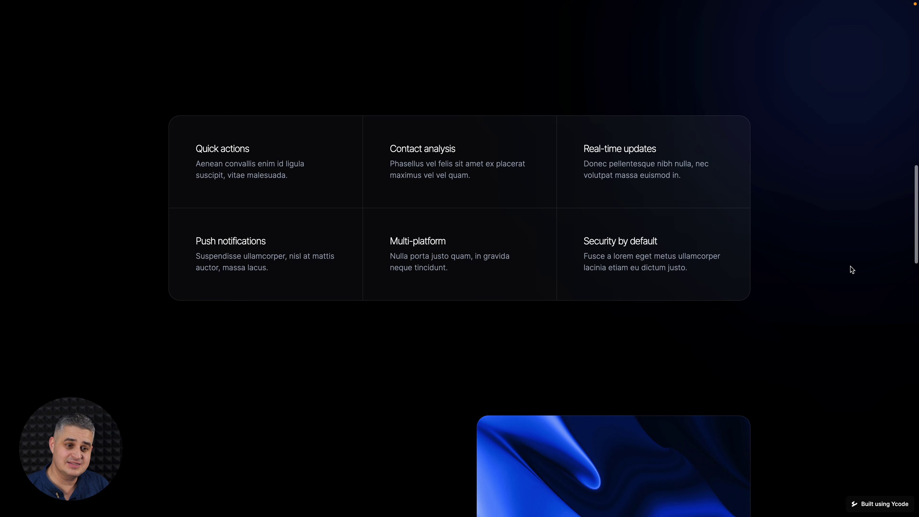
pyautogui.scroll(-5, 852, 270)
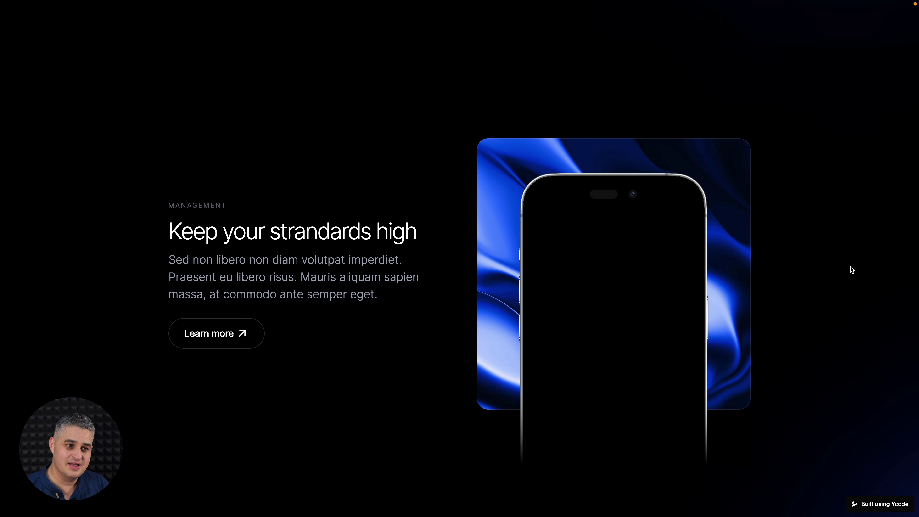
pyautogui.scroll(2, 852, 270)
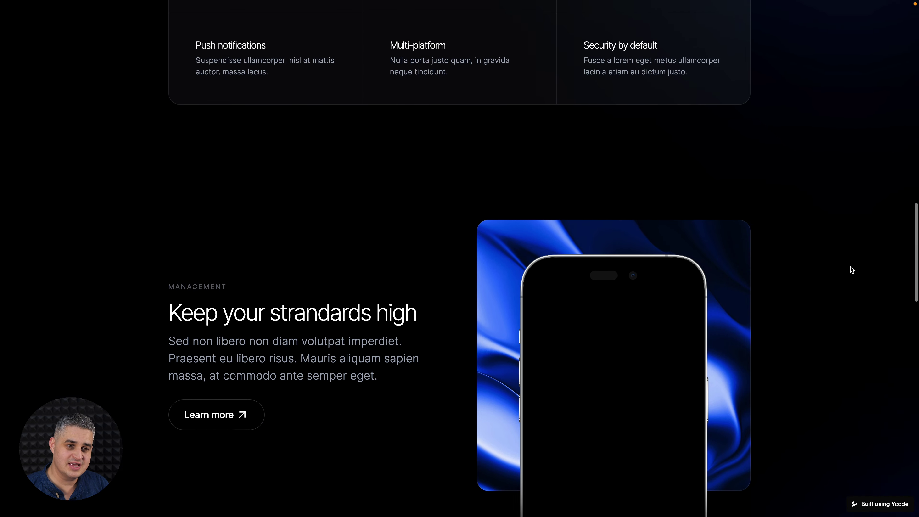
pyautogui.scroll(6, 852, 270)
pyautogui.scroll(5, 853, 270)
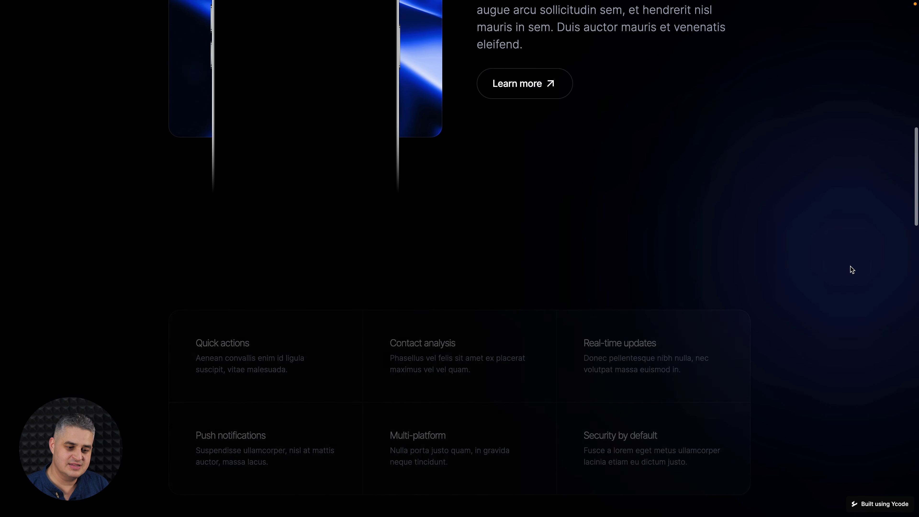
pyautogui.scroll(15, 690, 427)
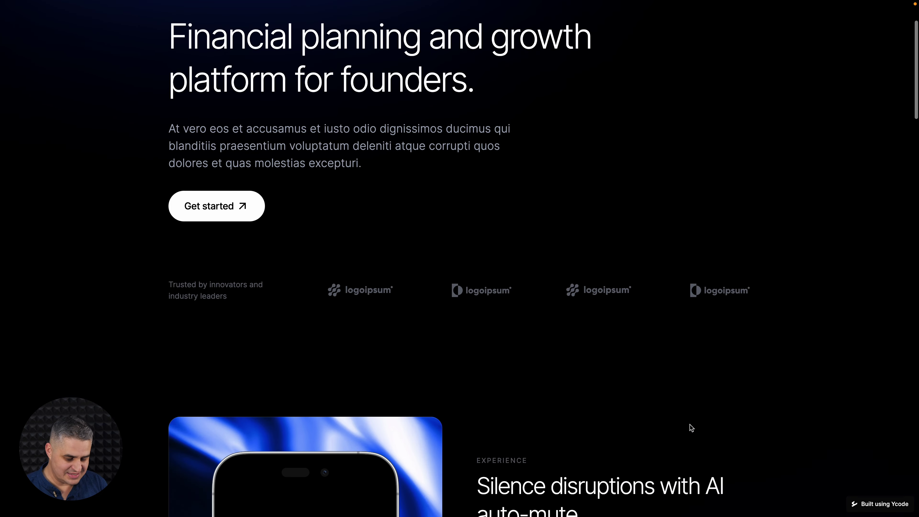
# Close the live page and inspect the Scroll into view animation on the Card layer of the Large feature section
pyautogui.press('super+w')
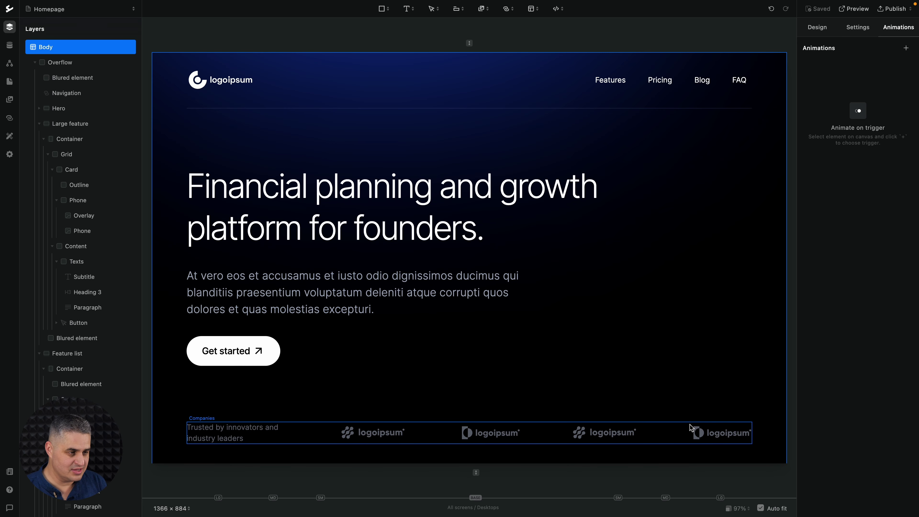
pyautogui.scroll(-7, 554, 384)
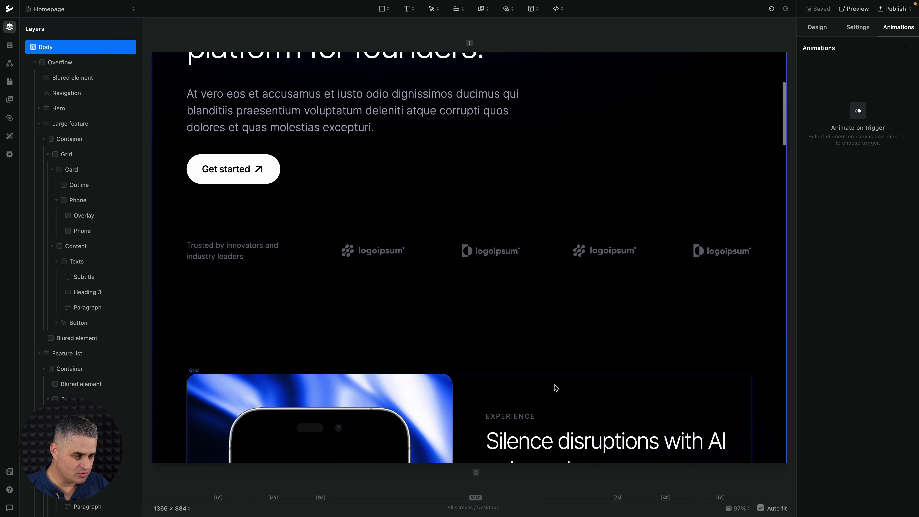
pyautogui.click(421, 314)
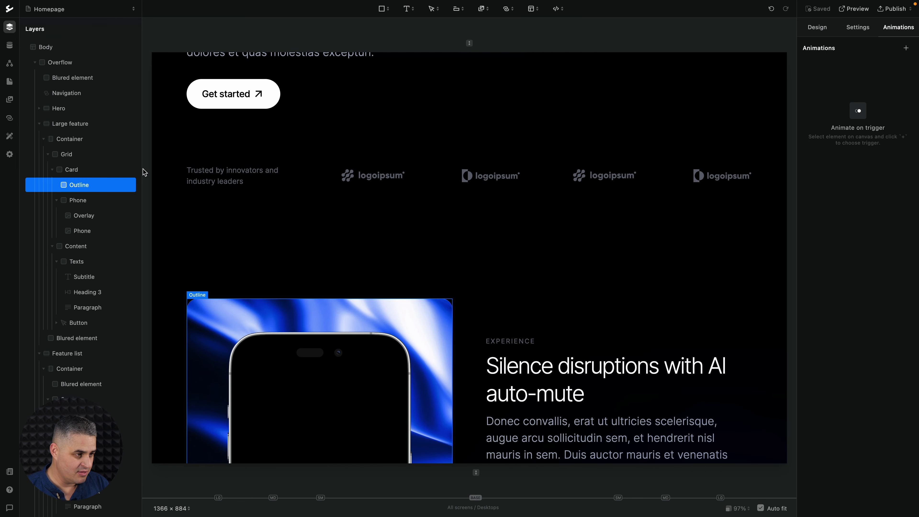
pyautogui.click(97, 170)
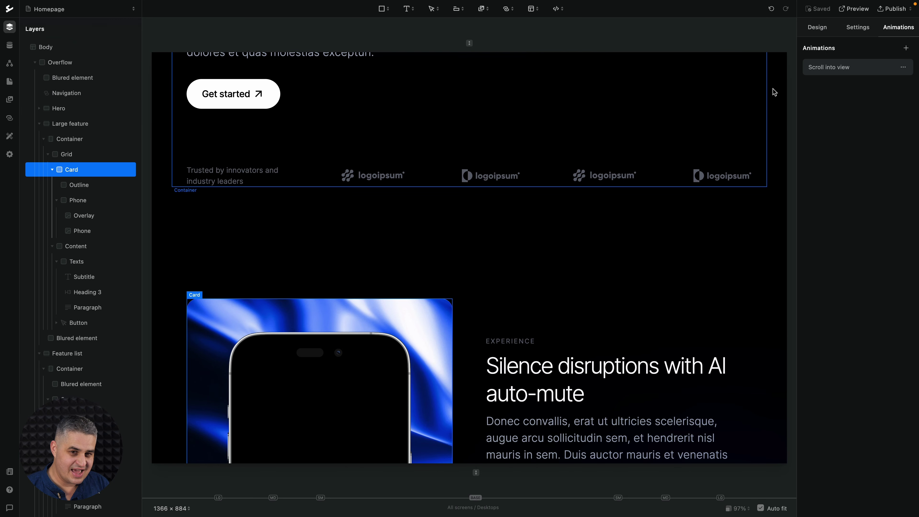
pyautogui.click(839, 71)
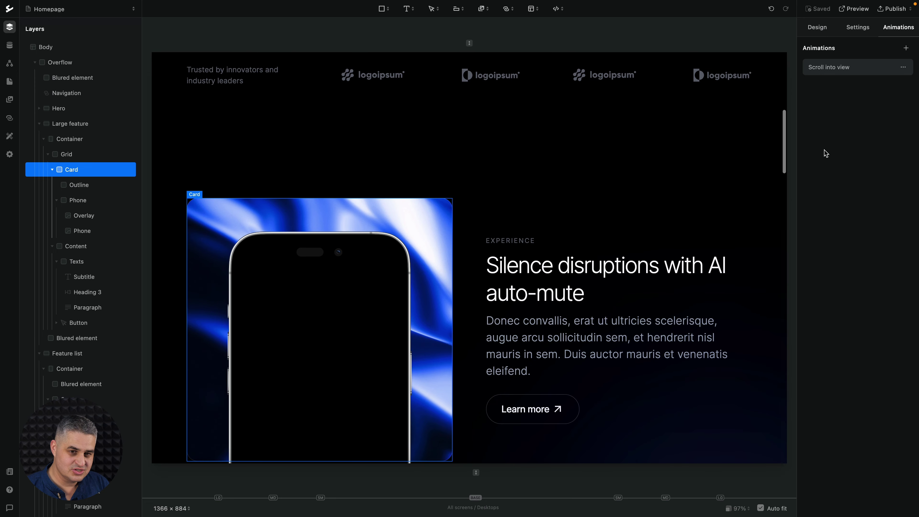
pyautogui.click(858, 74)
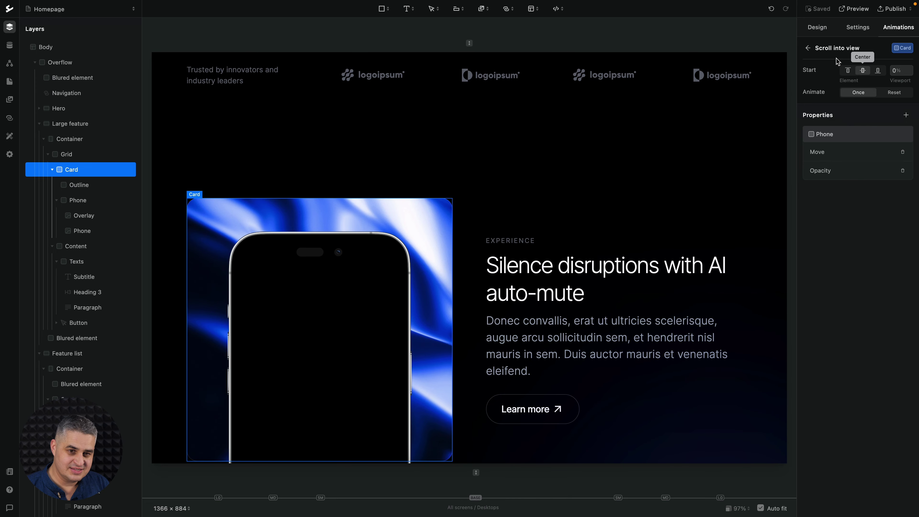
pyautogui.click(808, 49)
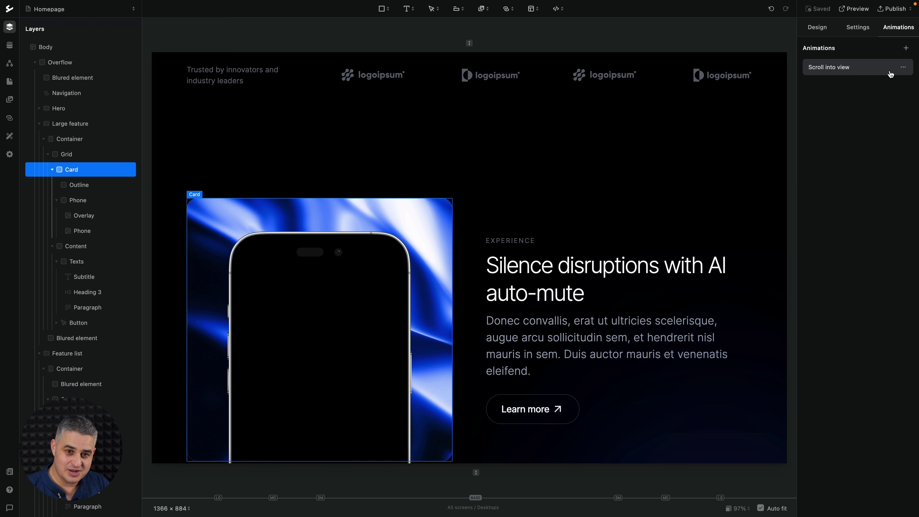
# Delete the Card's Scroll into view animation and undo the deletion
pyautogui.click(903, 67)
pyautogui.click(895, 75)
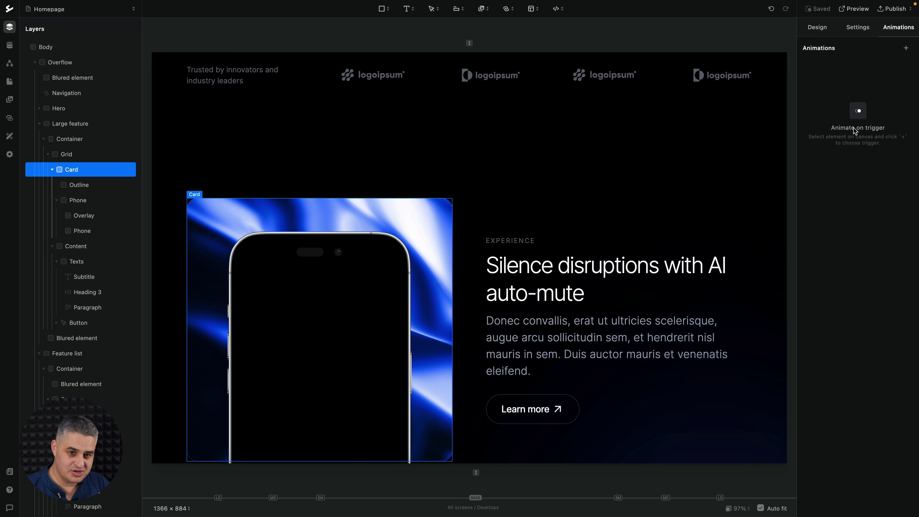
pyautogui.click(856, 113)
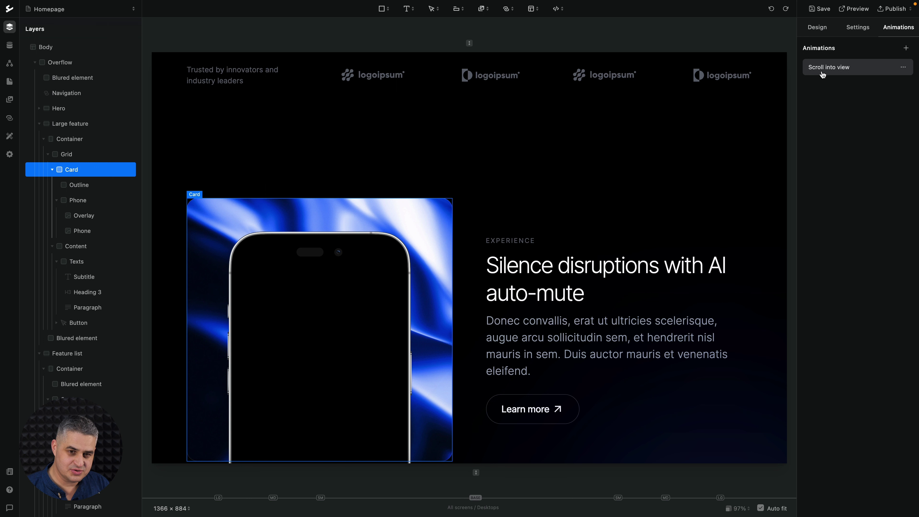
# Open the Card's Scroll into view animation and select its animated Phone element to review the Start, Animate and Properties settings
pyautogui.click(832, 69)
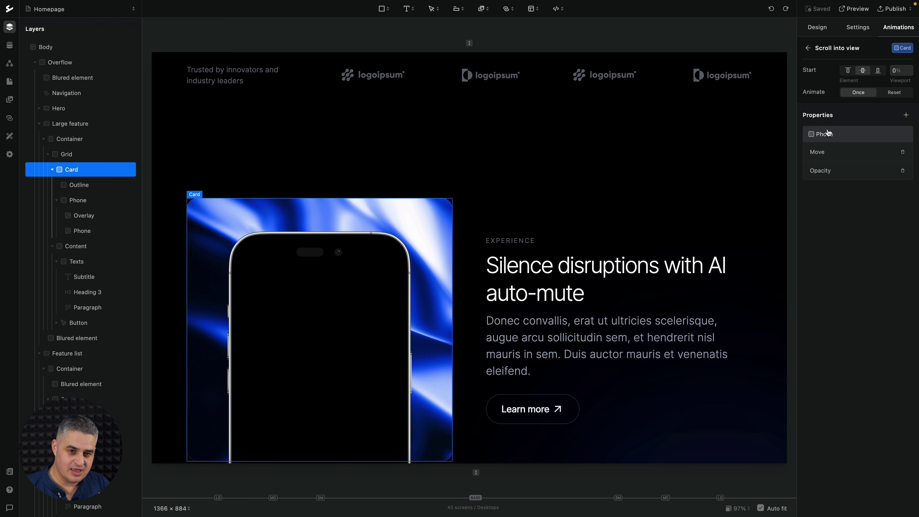
pyautogui.click(865, 137)
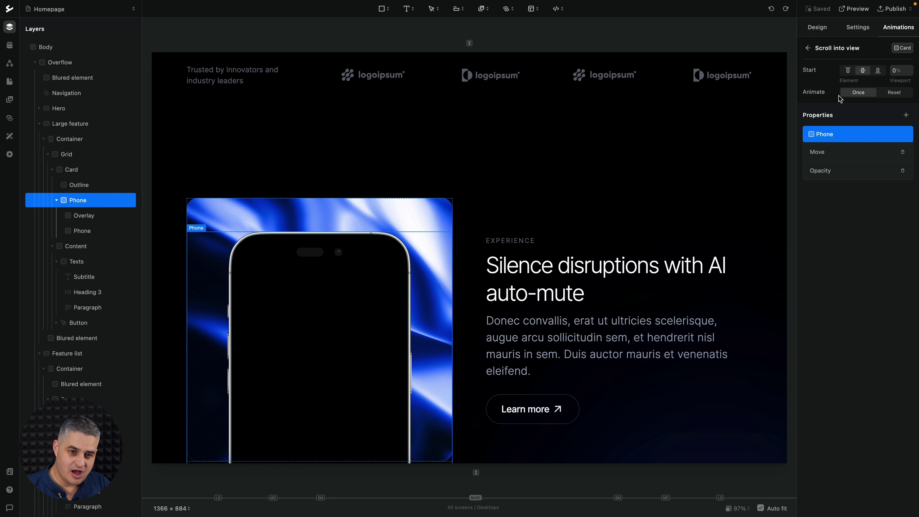
pyautogui.moveTo(813, 73)
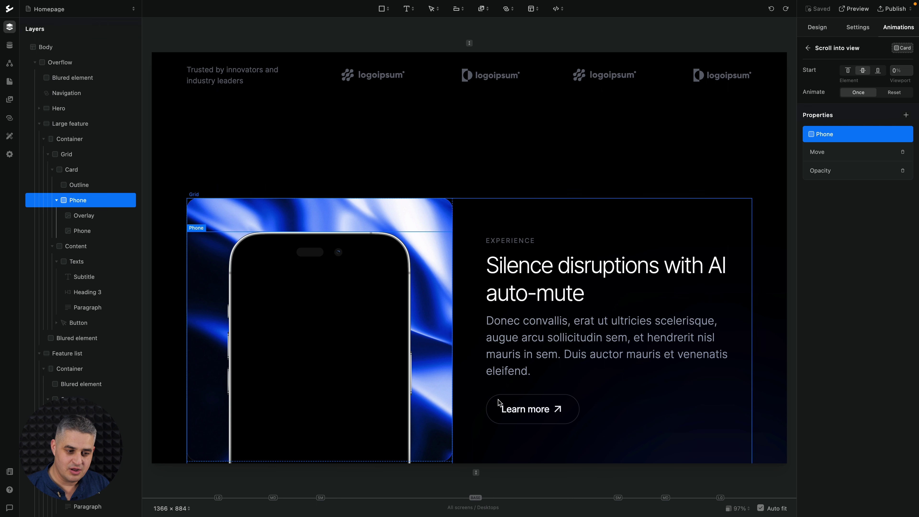
# Extend the canvas to 1366 × 991, leave the animation's settings and reselect the Card layer
pyautogui.click(475, 473)
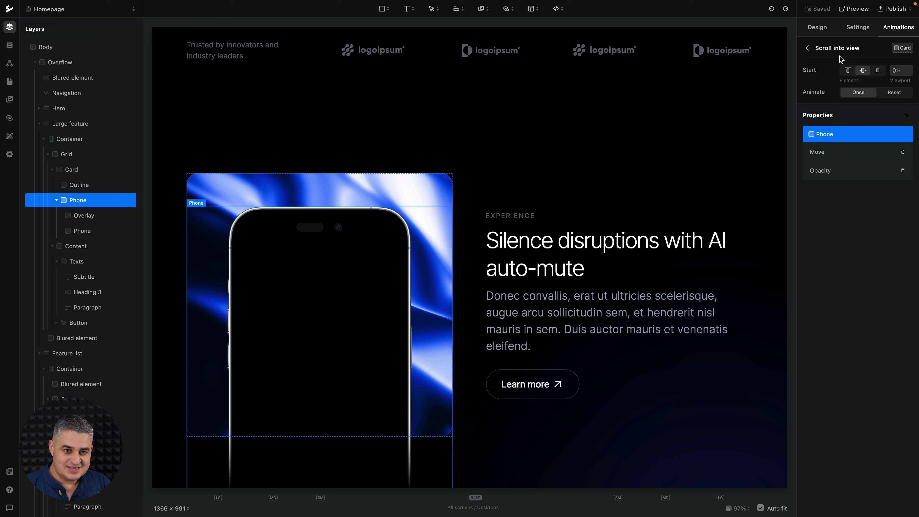
pyautogui.click(807, 48)
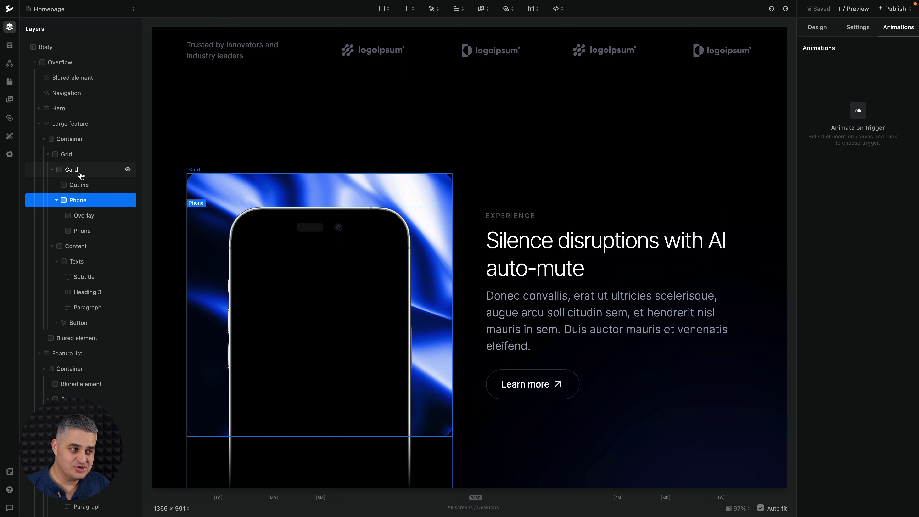
pyautogui.click(81, 175)
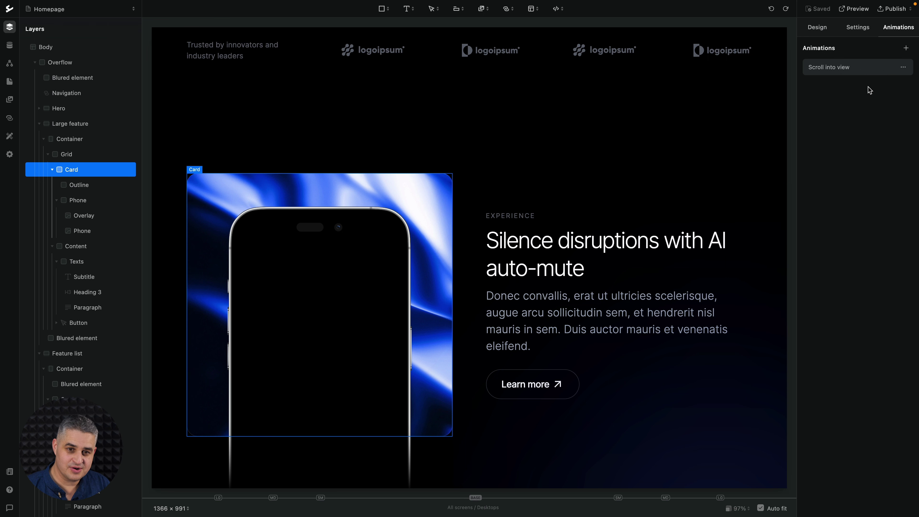
# Delete the Scroll into view animations from the Card and Content layers of the Large feature section, reviewing the Content layer's settings before removal
pyautogui.click(903, 67)
pyautogui.click(894, 68)
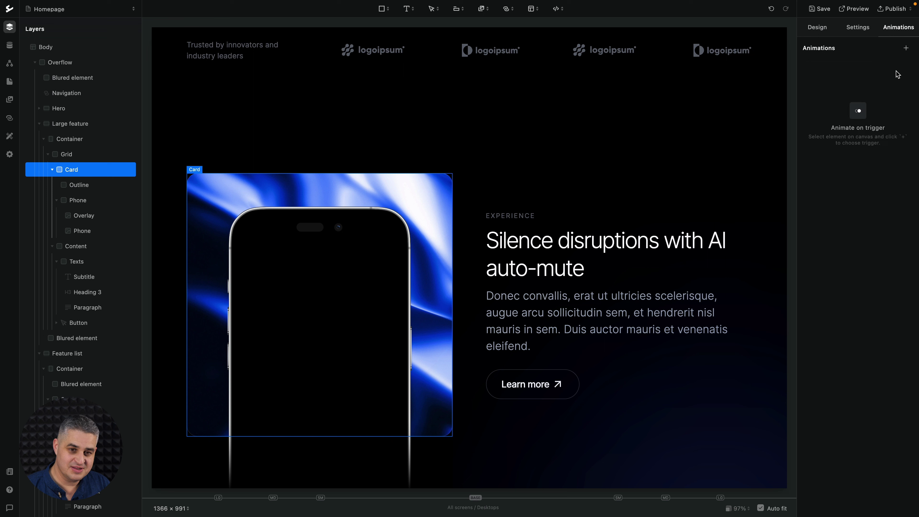
pyautogui.click(575, 231)
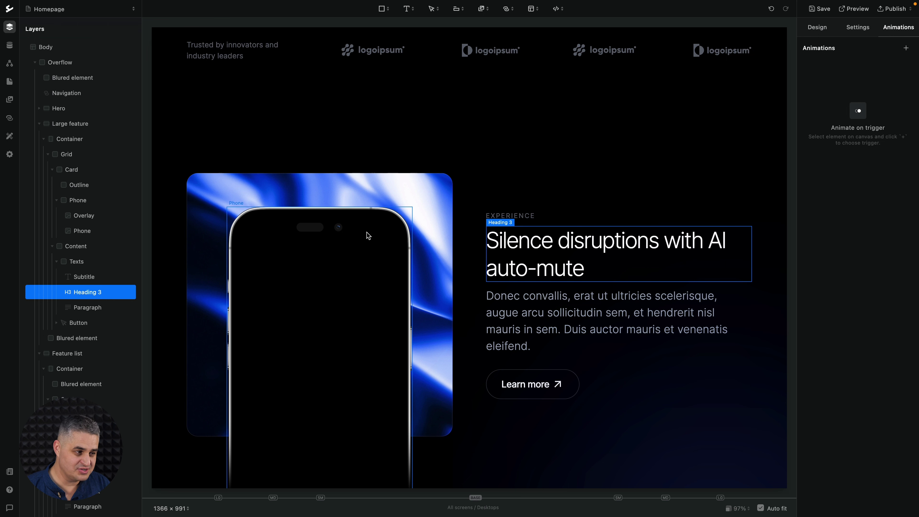
pyautogui.click(86, 247)
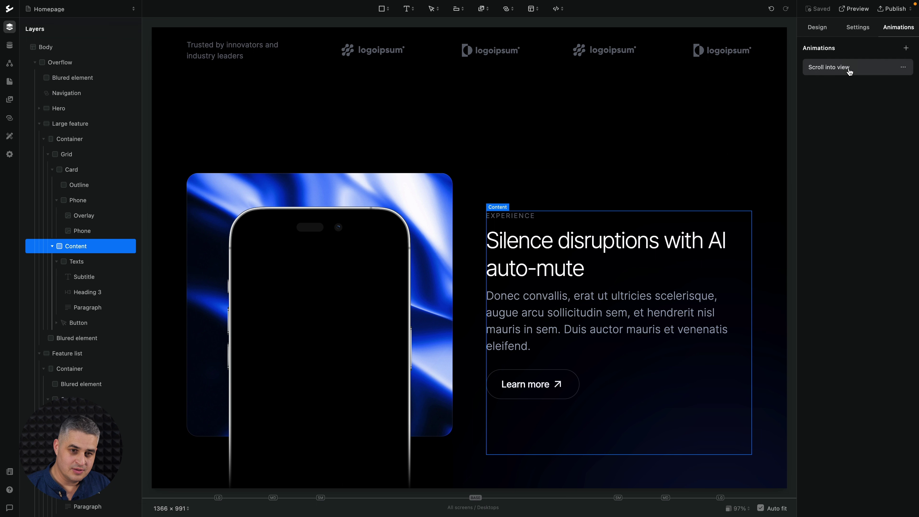
pyautogui.click(847, 68)
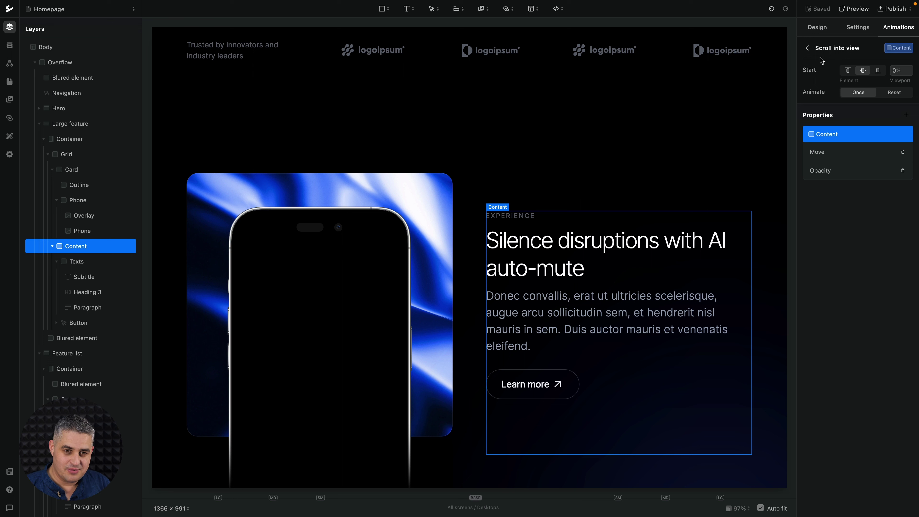
pyautogui.click(809, 48)
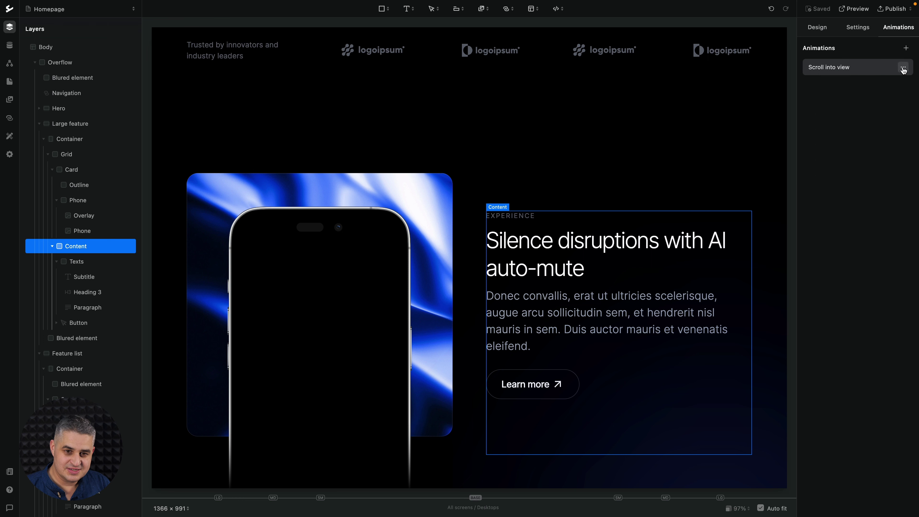
pyautogui.click(903, 67)
pyautogui.click(897, 75)
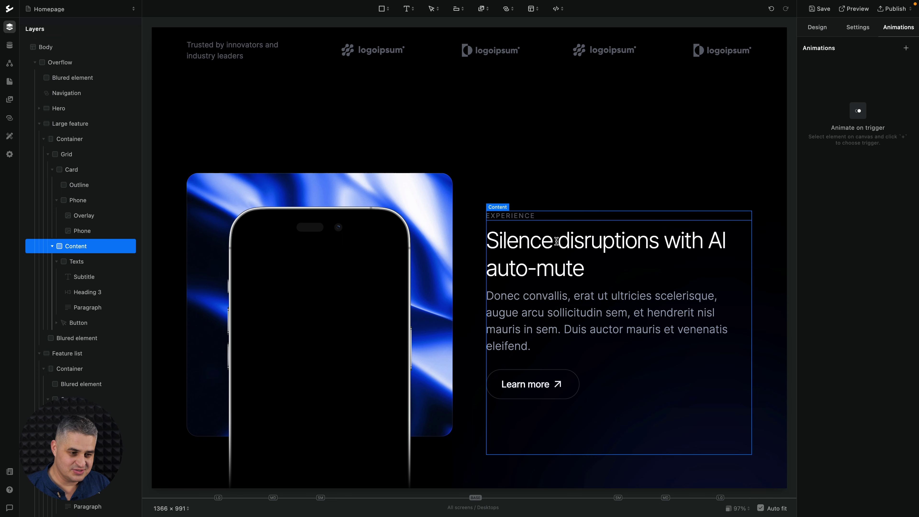
# Review the Scroll into view animation on the Card layer of the Feature list section, and delete it
pyautogui.scroll(-8, 436, 373)
pyautogui.scroll(-1, 361, 326)
pyautogui.click(311, 318)
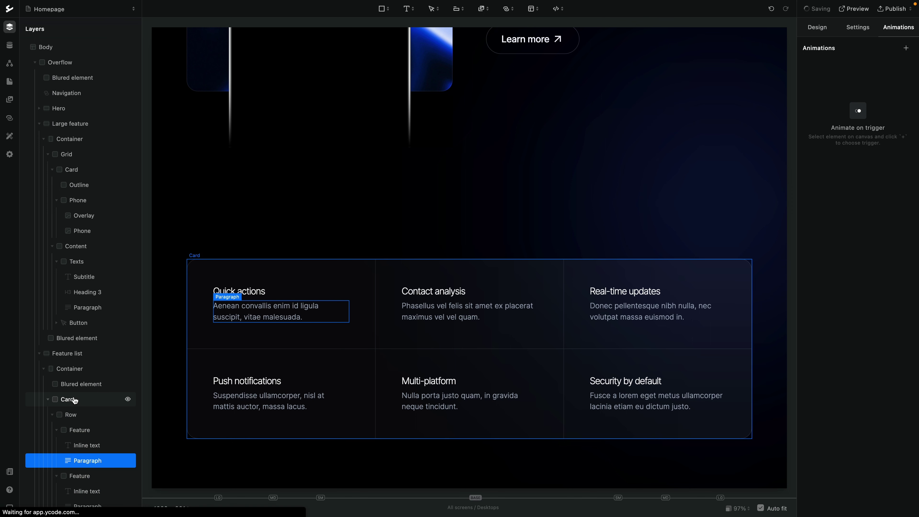
pyautogui.click(68, 399)
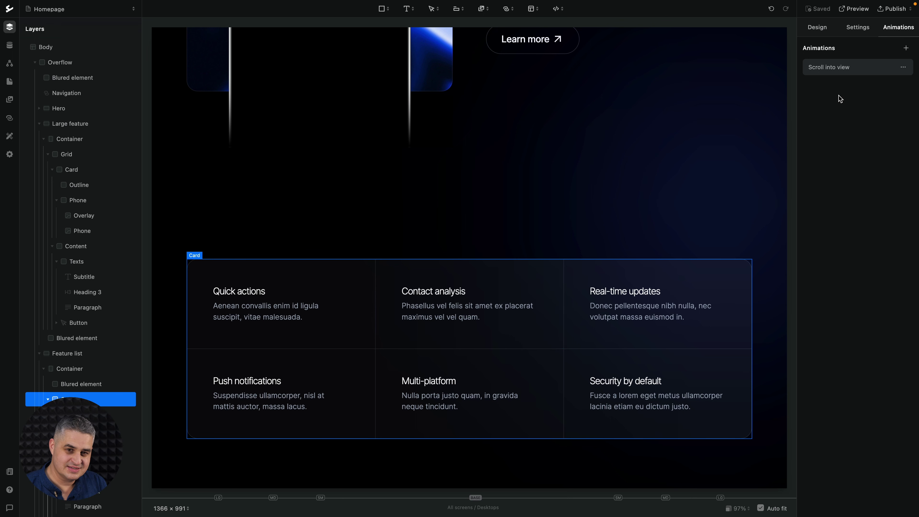
pyautogui.click(871, 73)
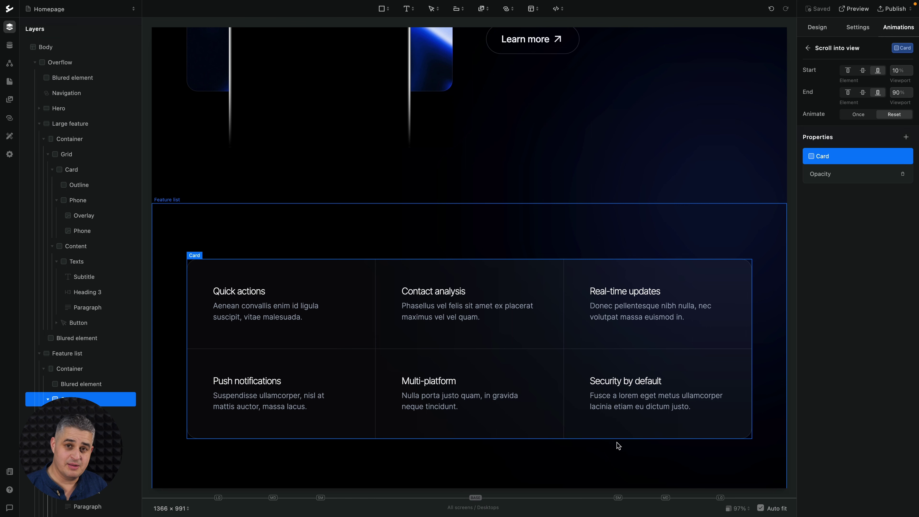
pyautogui.scroll(-10, 619, 447)
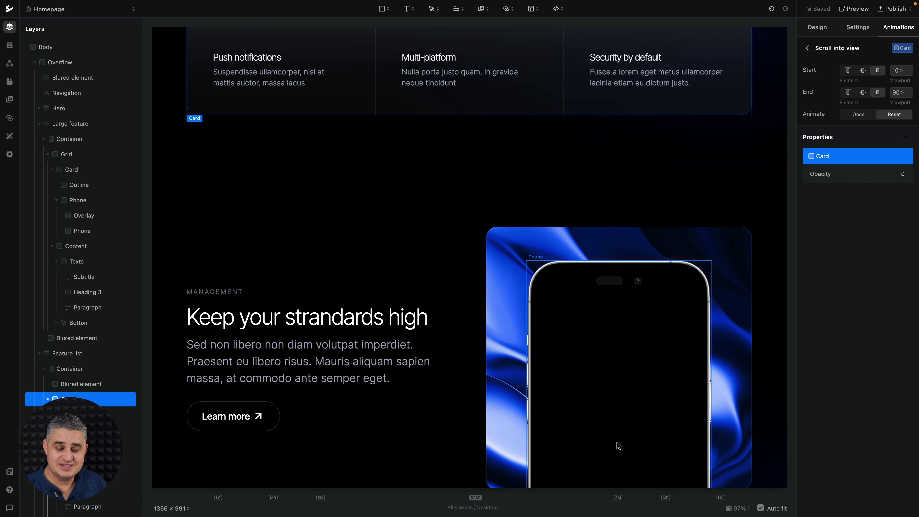
pyautogui.scroll(5, 618, 446)
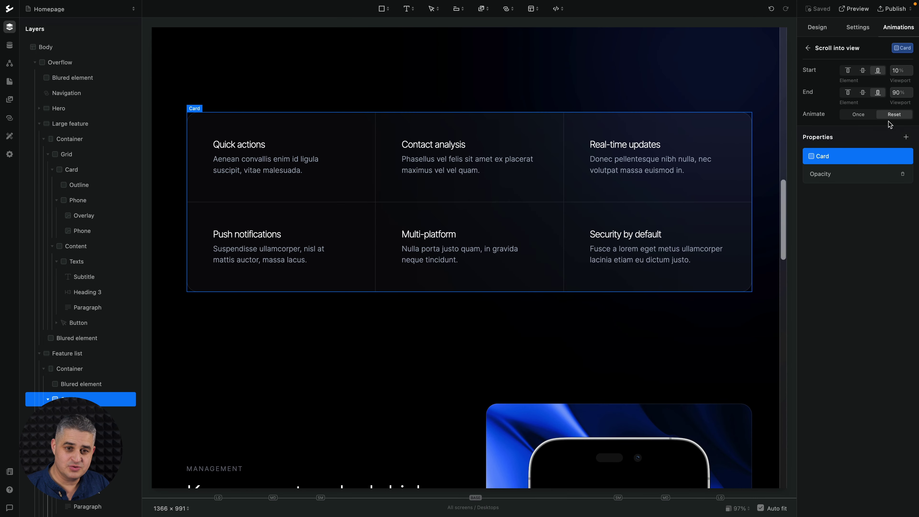
pyautogui.click(807, 48)
pyautogui.click(903, 67)
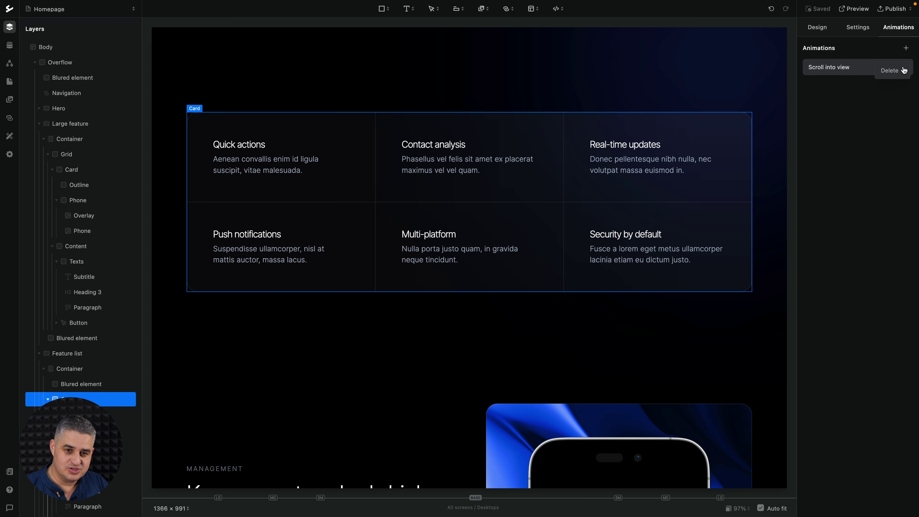
pyautogui.click(894, 75)
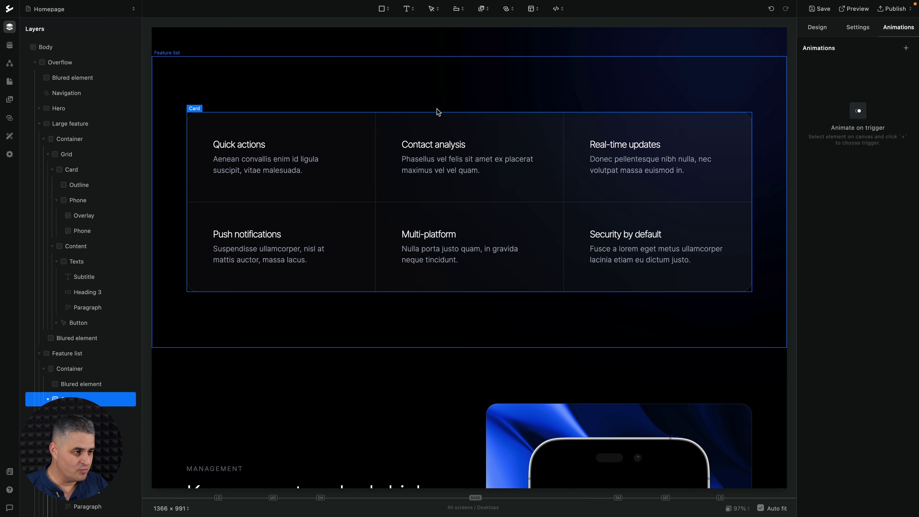
# Add a Scroll into view animation to the Card layer of the Large feature section
pyautogui.scroll(15, 347, 163)
pyautogui.scroll(-5, 347, 164)
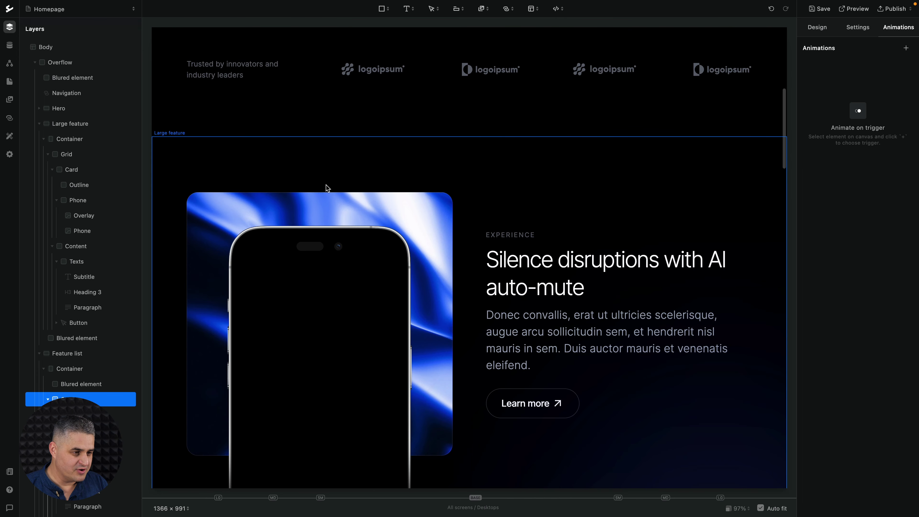
pyautogui.click(316, 205)
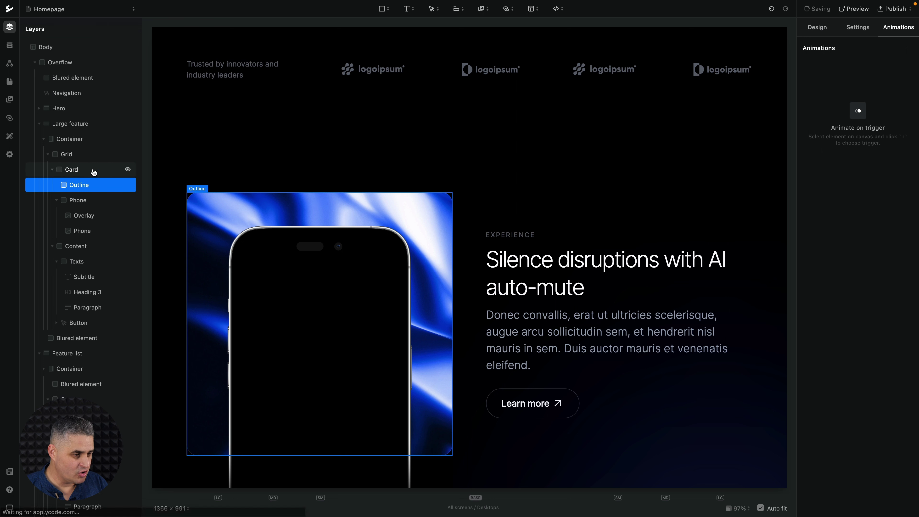
pyautogui.click(93, 171)
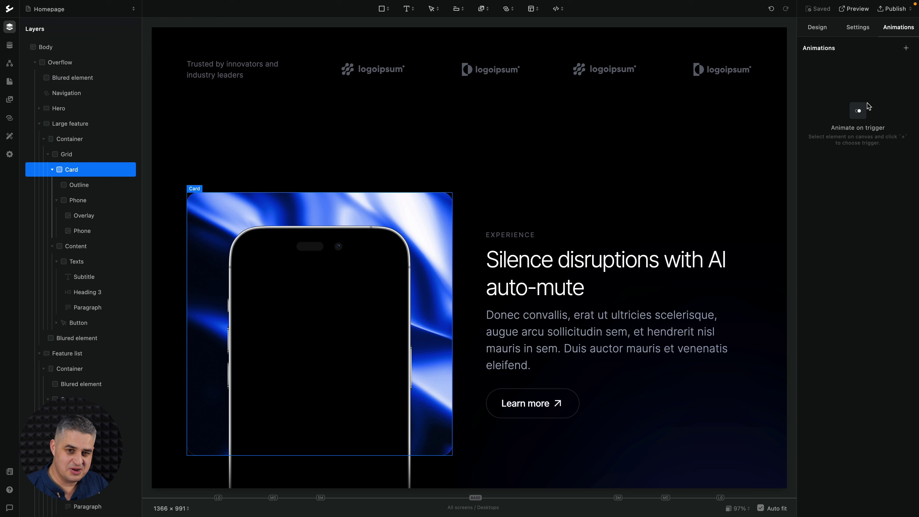
pyautogui.click(906, 49)
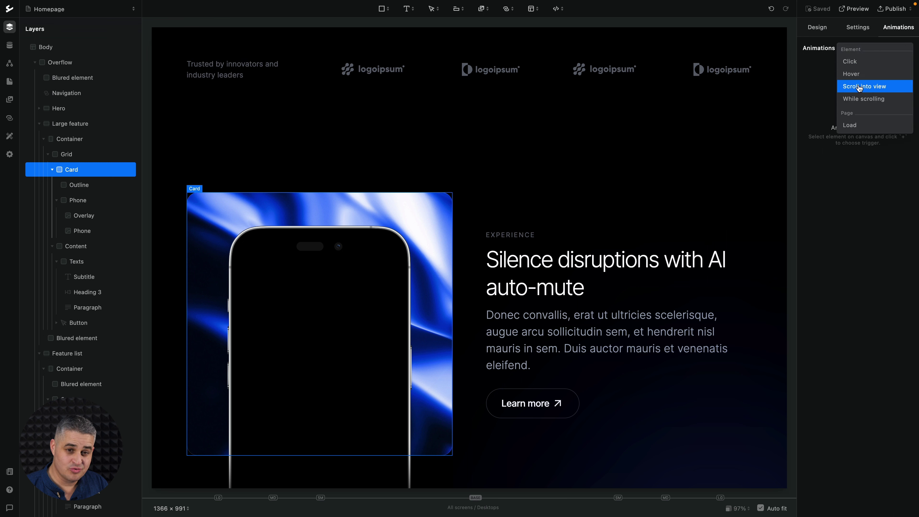
pyautogui.click(859, 88)
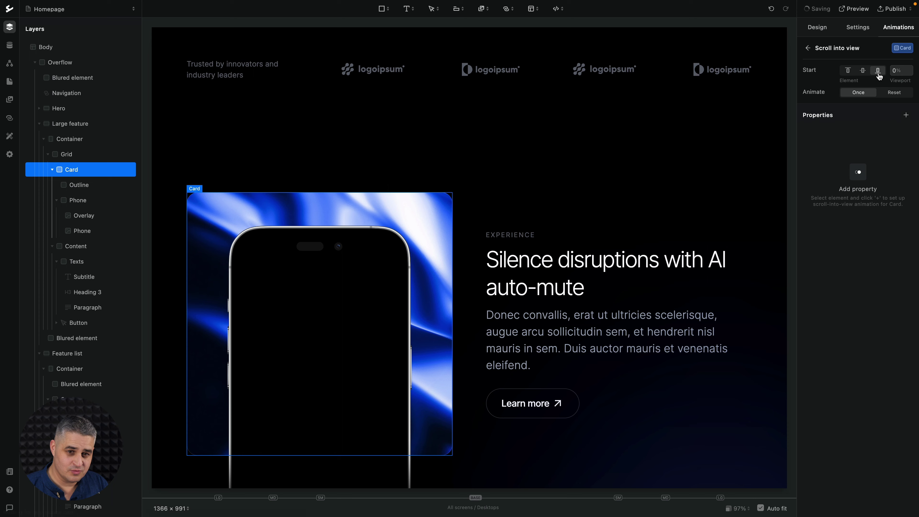
# Set the Card animation to start at the middle of the element
pyautogui.scroll(8, 545, 434)
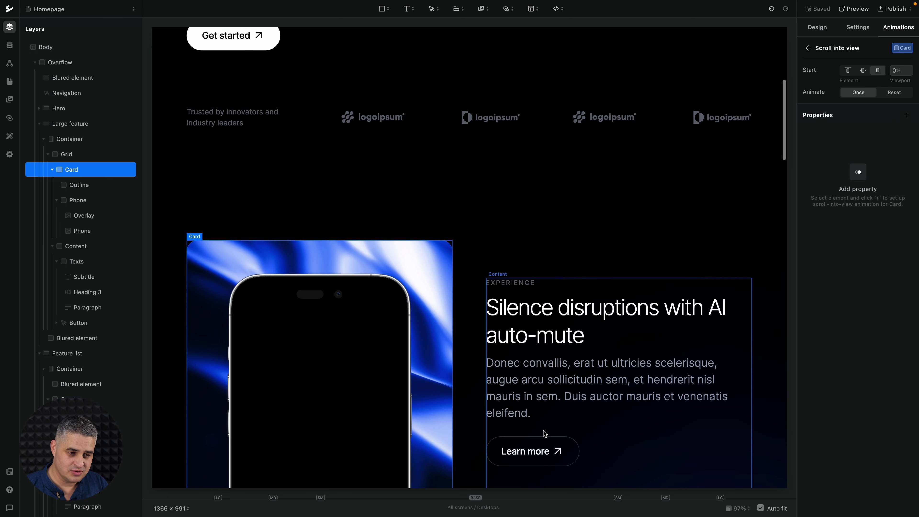
pyautogui.scroll(-7, 545, 433)
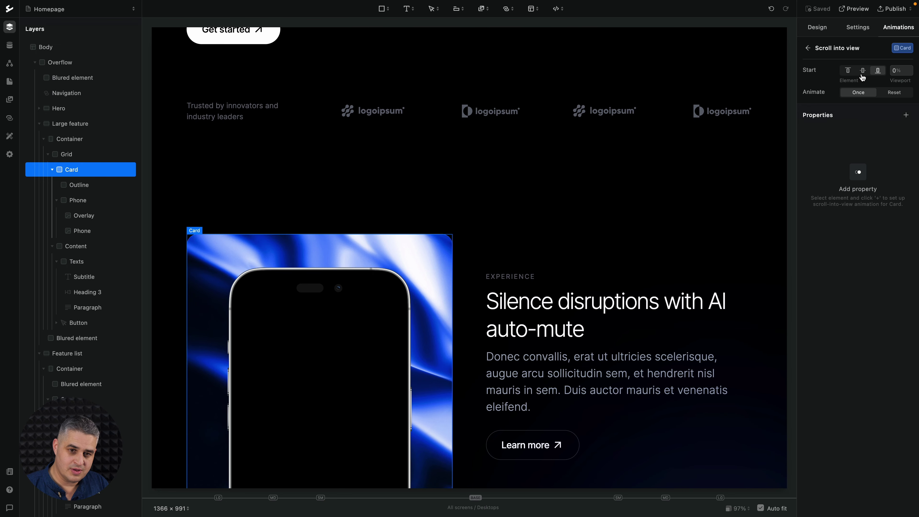
pyautogui.click(863, 72)
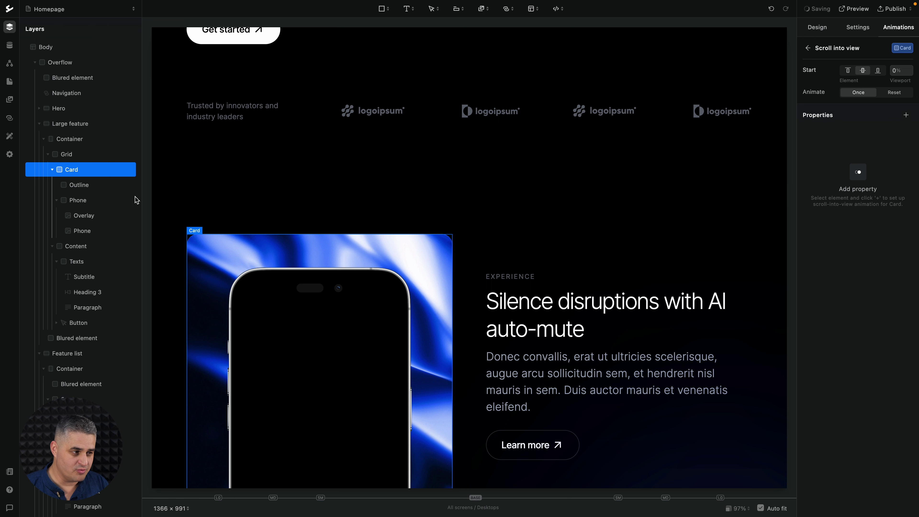
# Add a Move property for the Phone layer inside Card, moving it vertically from 100 px to 0 px
pyautogui.click(84, 202)
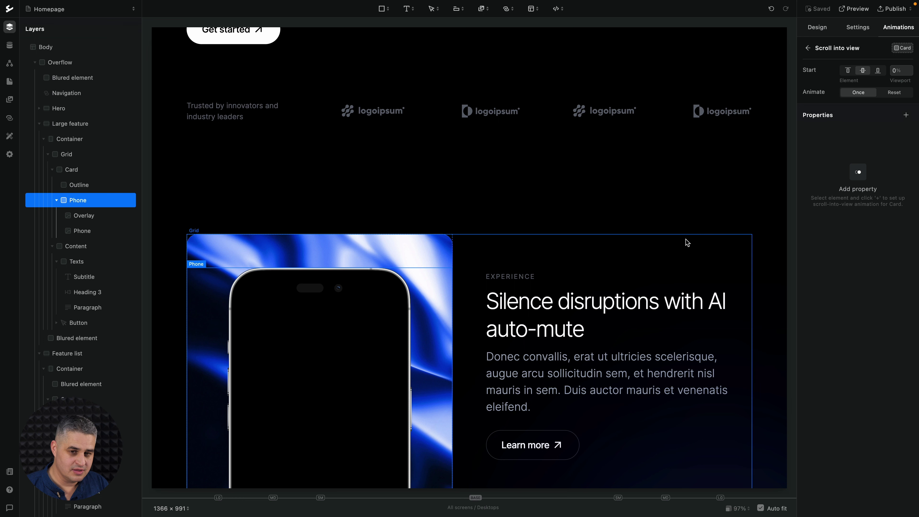
pyautogui.click(905, 115)
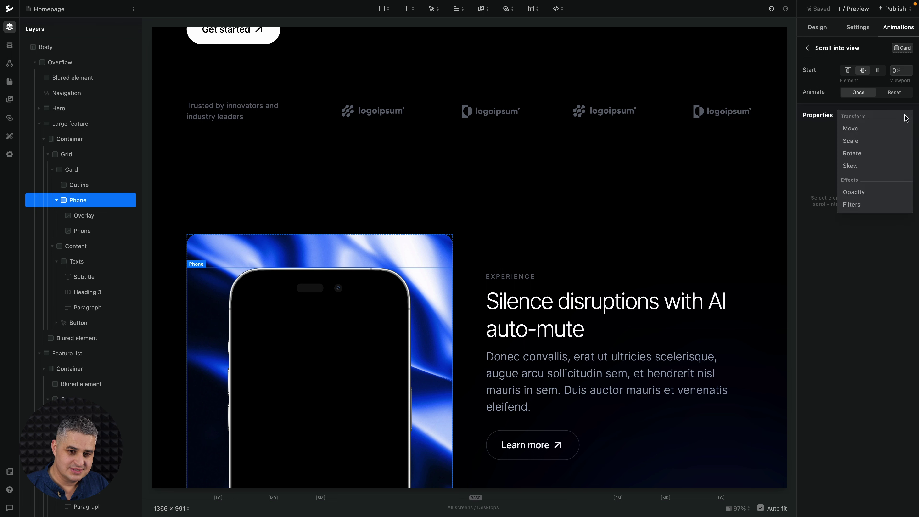
pyautogui.click(873, 128)
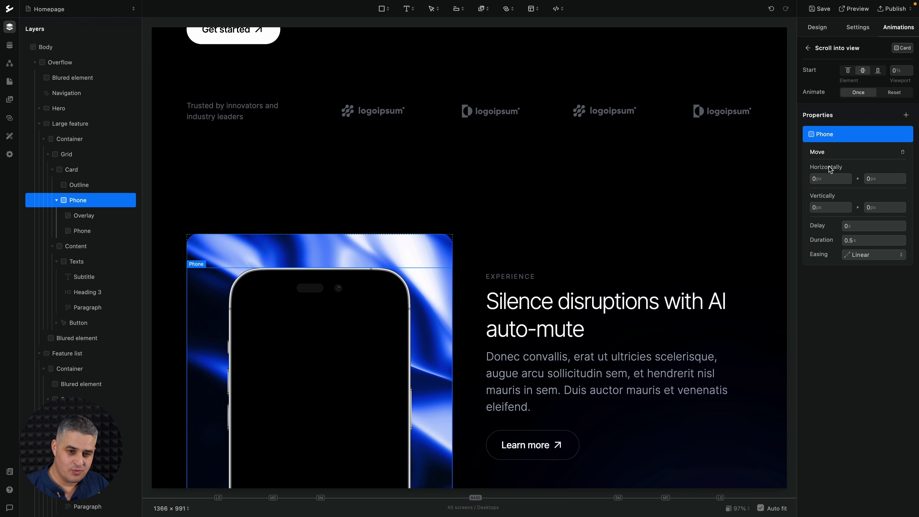
pyautogui.click(813, 207)
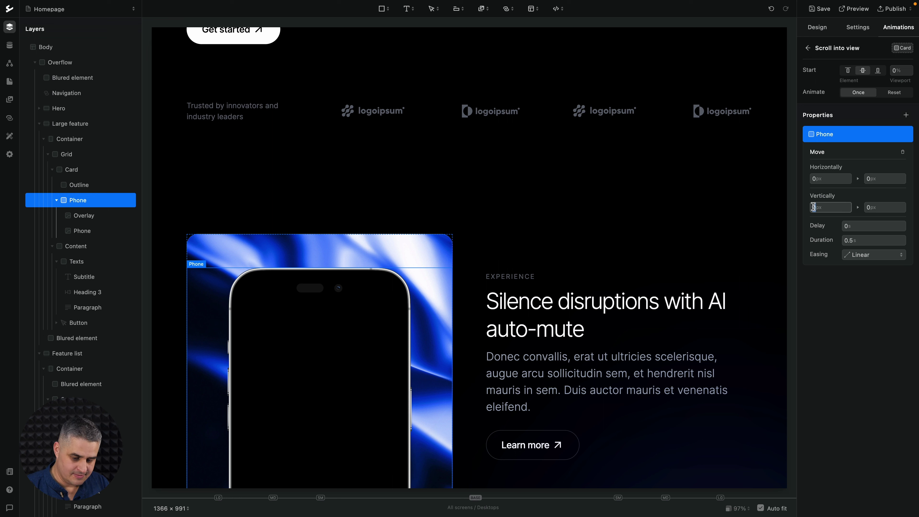
pyautogui.write('100')
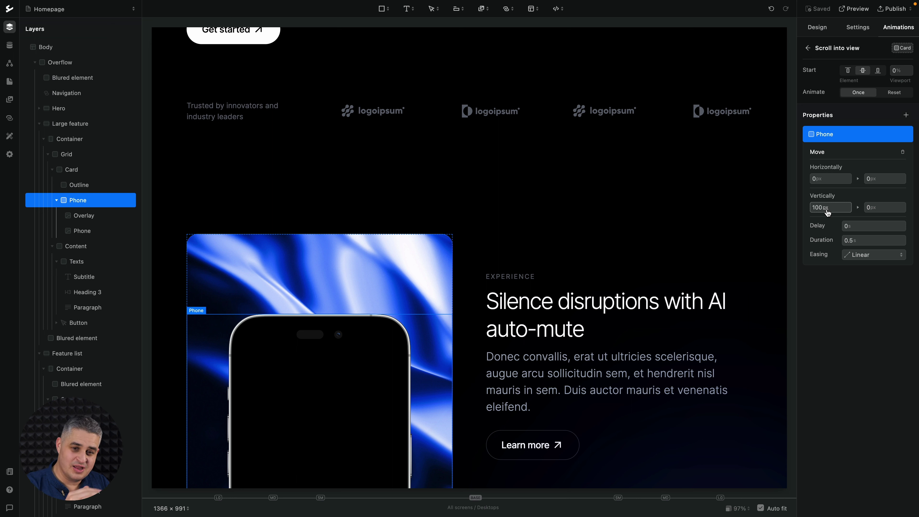
pyautogui.click(885, 208)
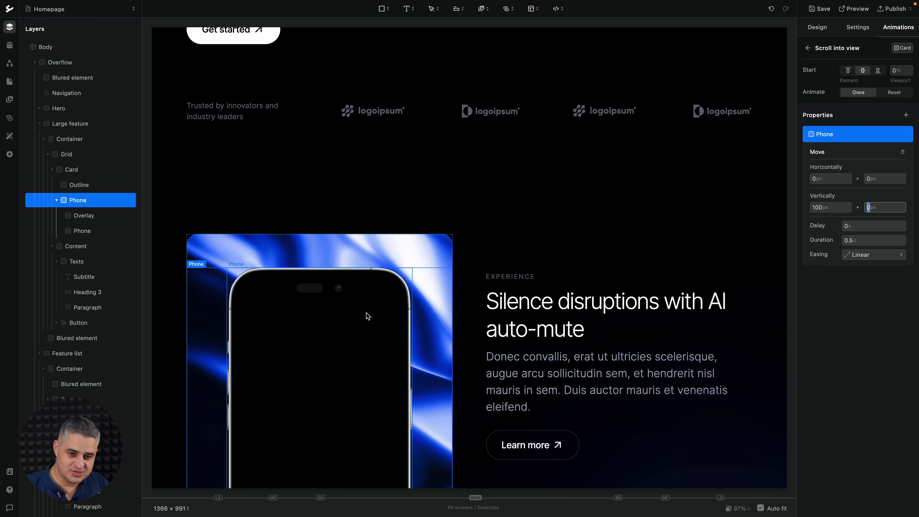
pyautogui.hotkey('shift', 'Tab')
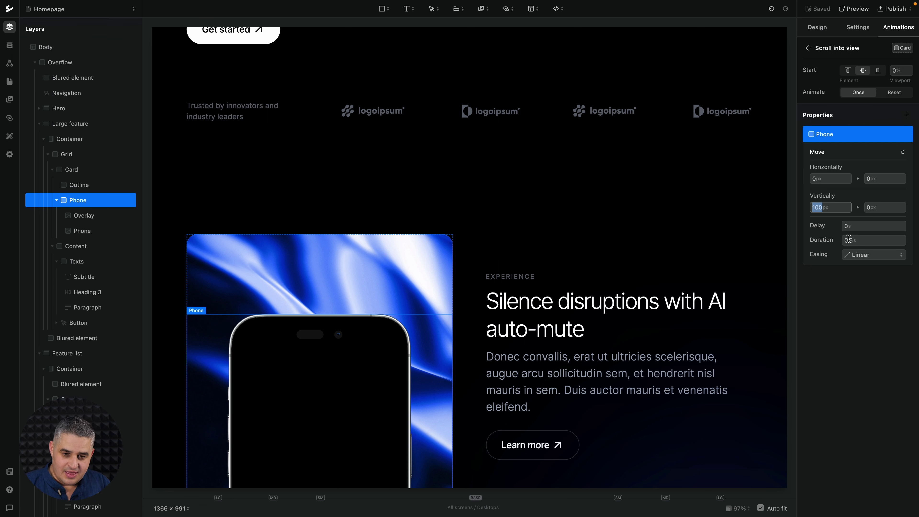
# Set the duration of the Phone's Move property to 0.8 s
pyautogui.click(848, 239)
pyautogui.write('0')
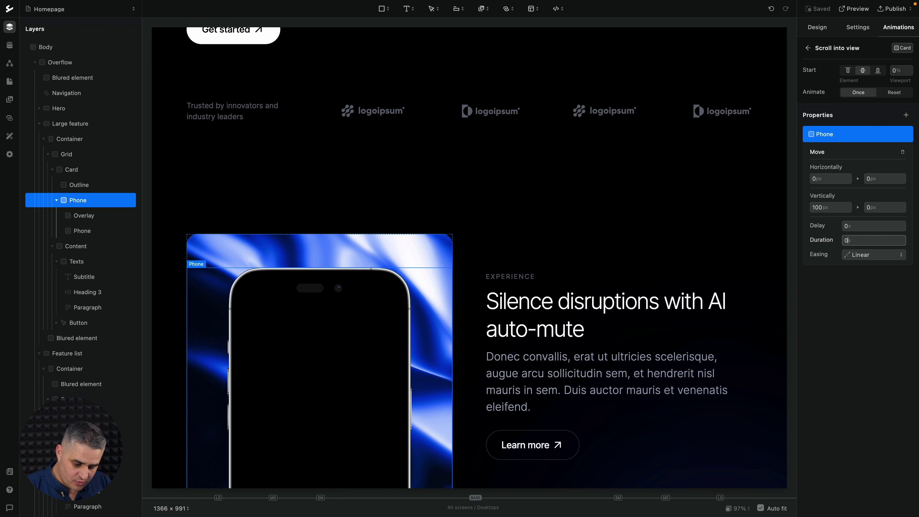
pyautogui.click(860, 270)
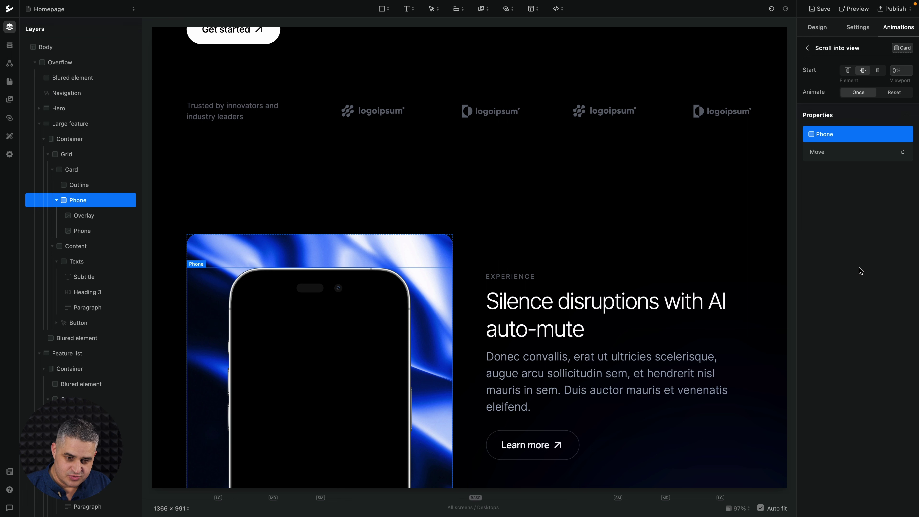
# Review the units available for the Phone's vertical move and set the Move easing to Ease in out
pyautogui.click(848, 159)
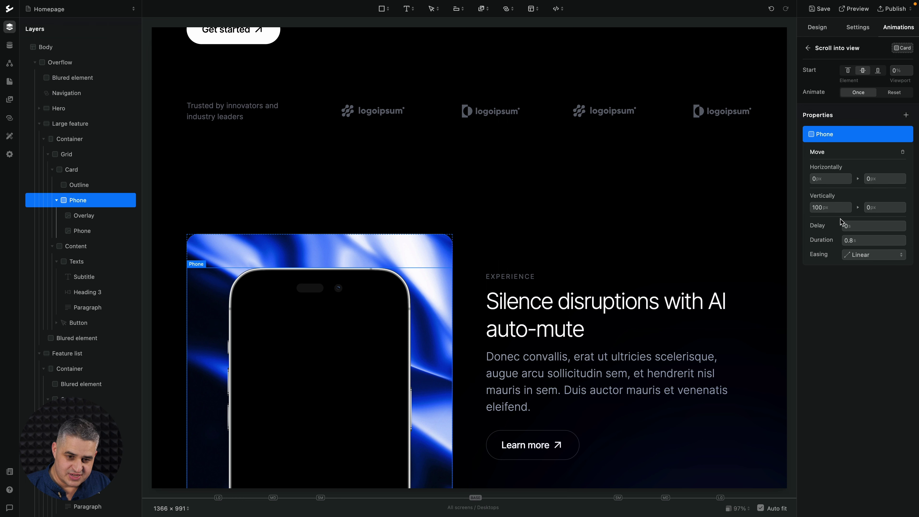
pyautogui.click(828, 208)
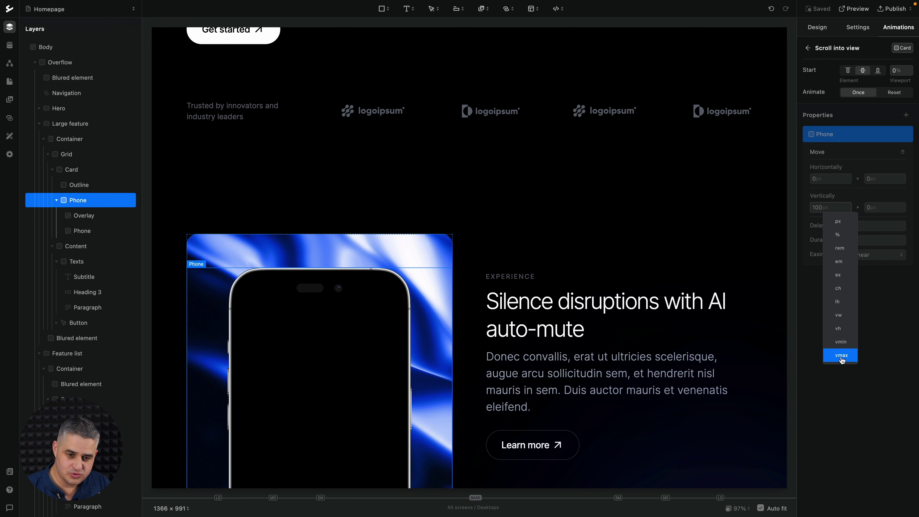
pyautogui.click(883, 287)
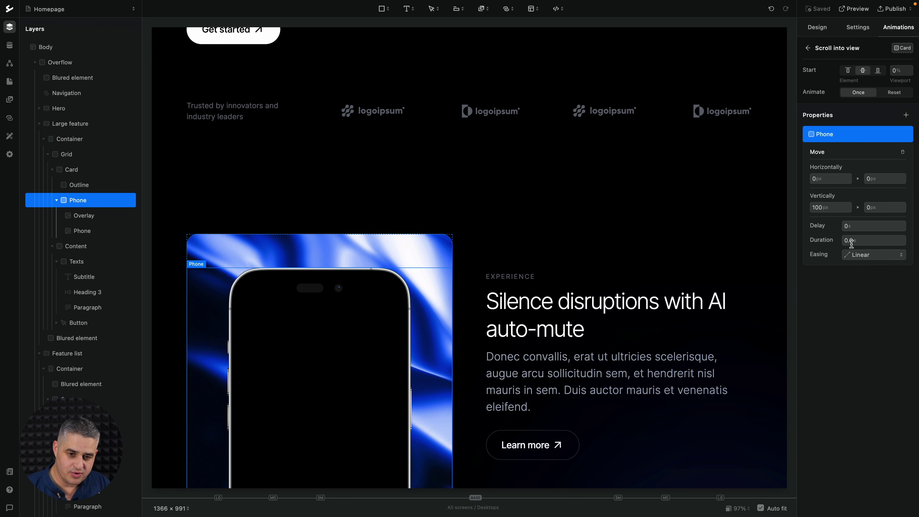
pyautogui.click(856, 256)
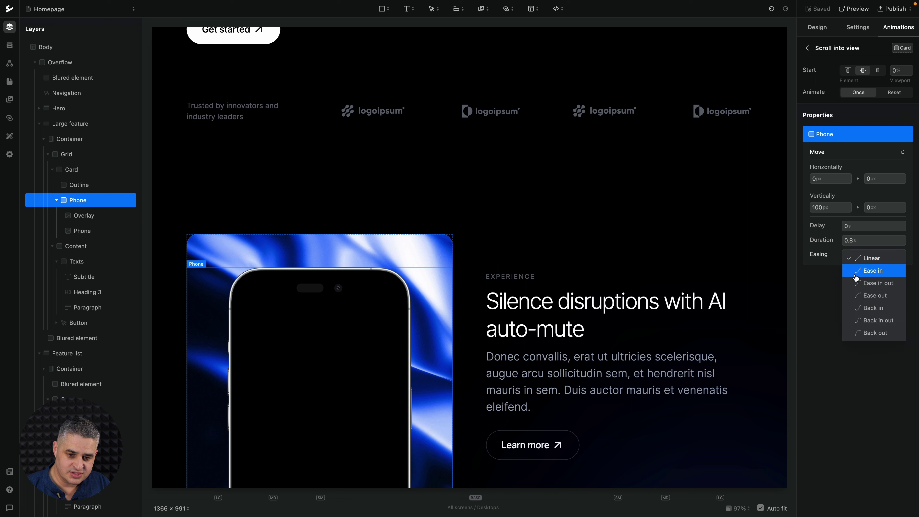
pyautogui.click(863, 283)
pyautogui.click(850, 299)
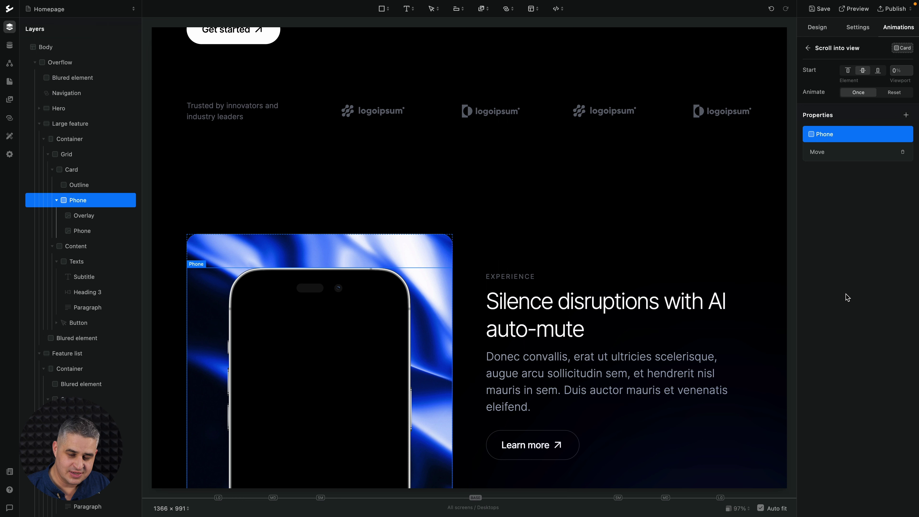
# Add an Opacity property for the Phone layer going from 0% to 100%, with a duration of 0.8 s
pyautogui.click(906, 115)
pyautogui.click(858, 192)
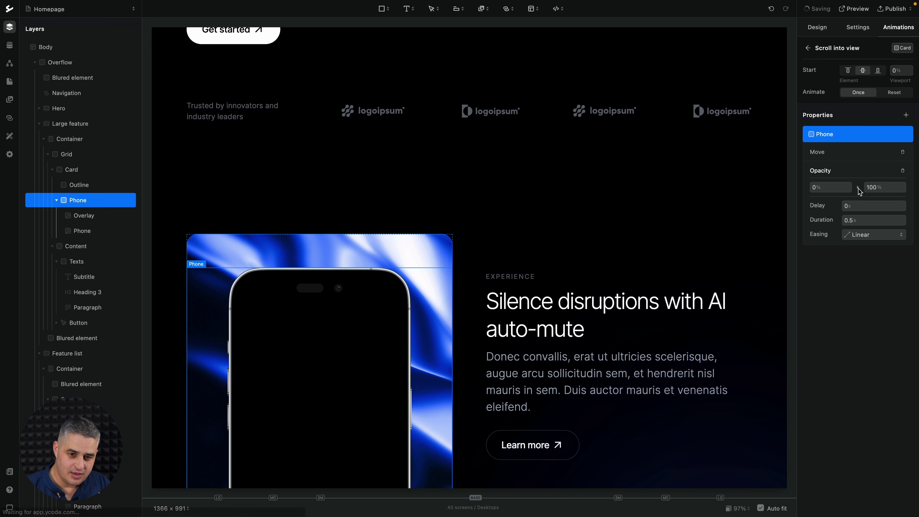
pyautogui.click(851, 217)
pyautogui.press('BackSpace')
pyautogui.press('BackSpace')
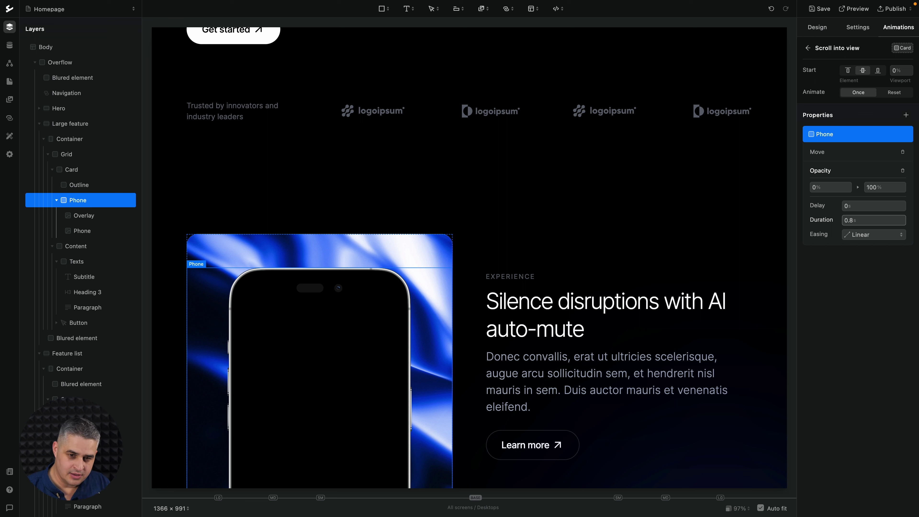
# Set the easing of the Phone's Opacity property to Ease in out and save the project
pyautogui.click(854, 251)
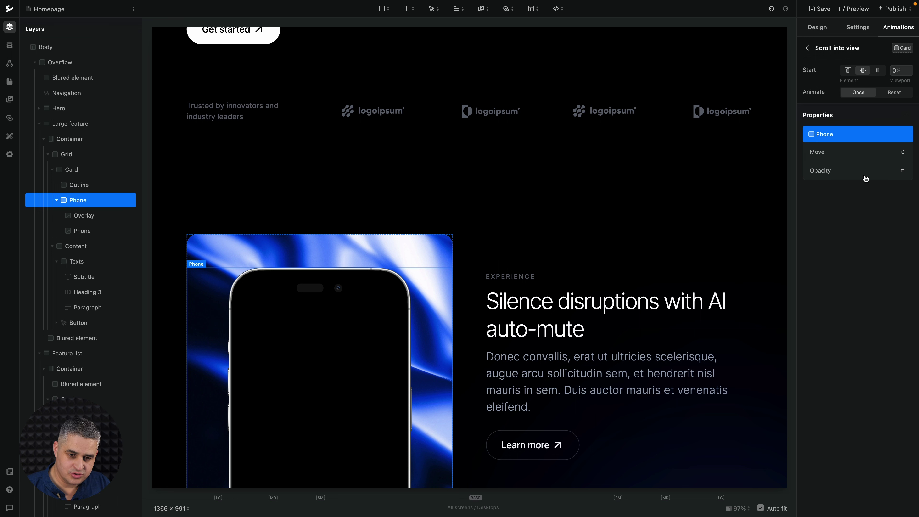
pyautogui.click(867, 178)
pyautogui.click(864, 235)
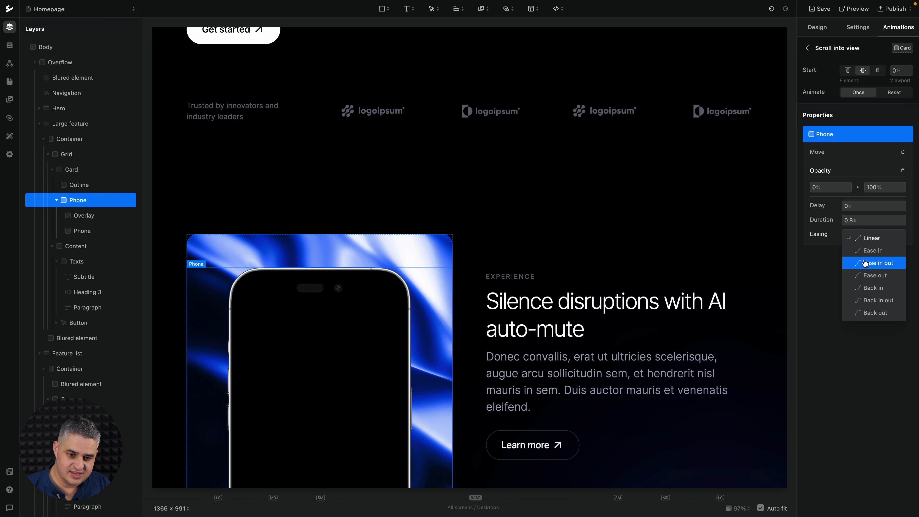
pyautogui.click(865, 261)
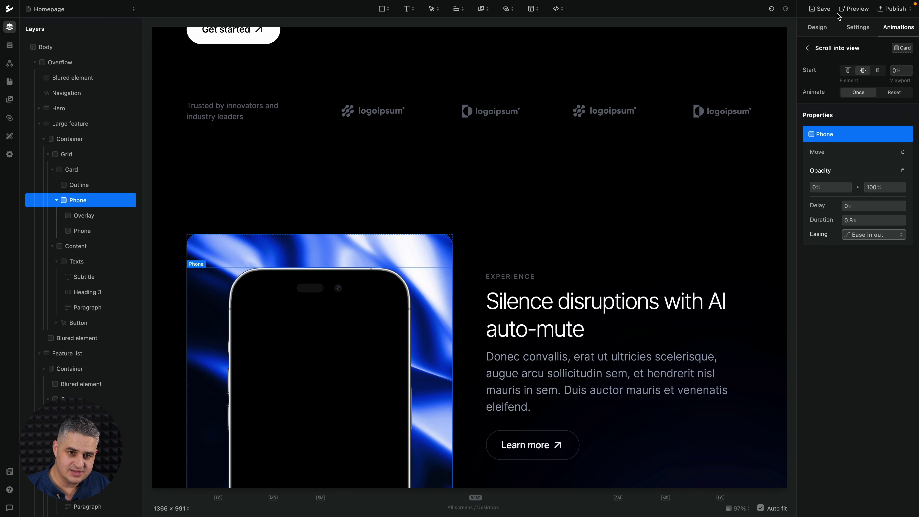
pyautogui.click(827, 10)
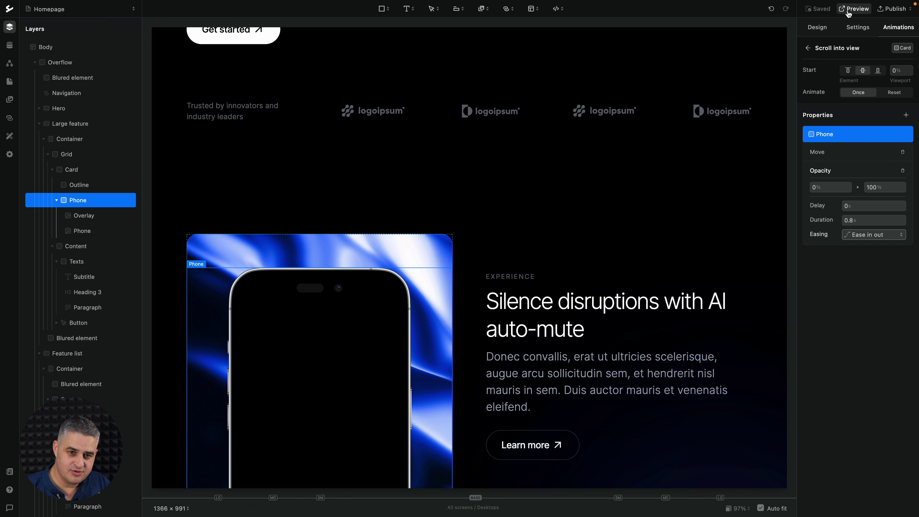
# Preview the page and check the phone's move and fade-in as the card scrolls into view
pyautogui.click(852, 11)
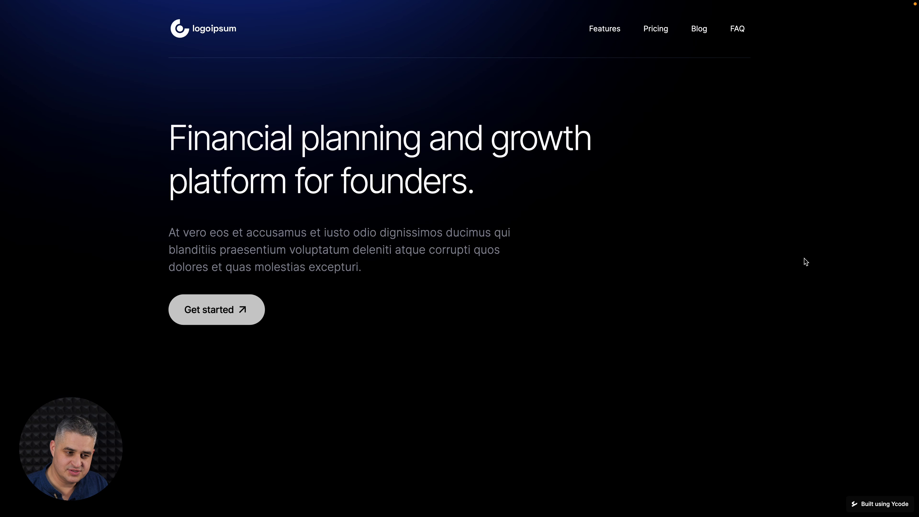
pyautogui.scroll(-3, 805, 261)
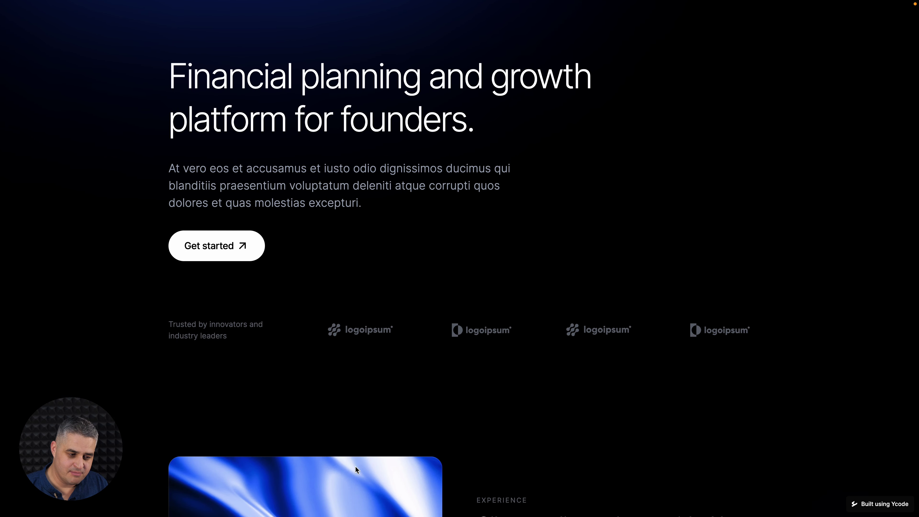
pyautogui.scroll(-4, 356, 470)
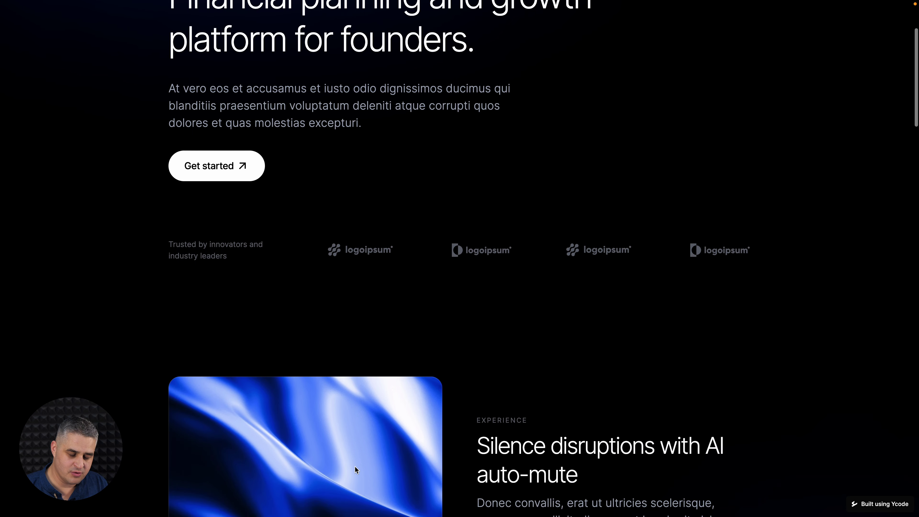
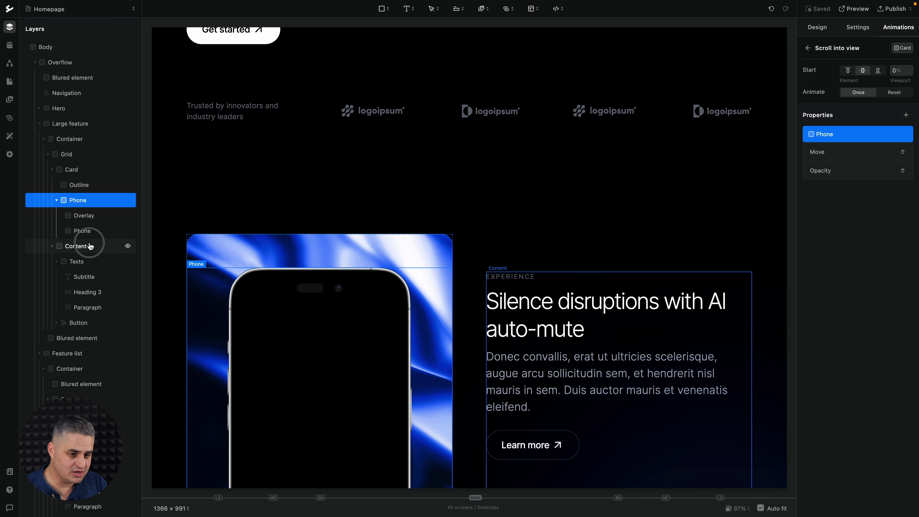
# Compare the animations attached to the Content and Card layers, and reopen the Card's Scroll into view animation
pyautogui.click(91, 246)
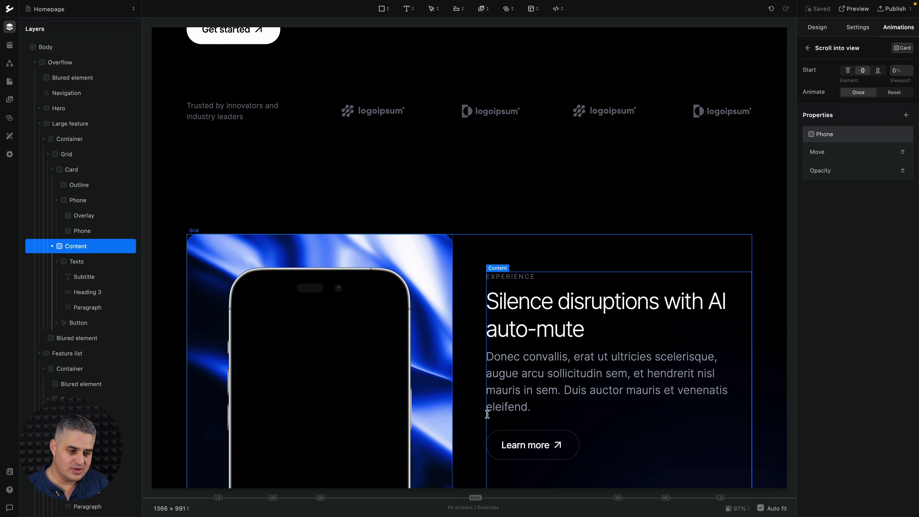
pyautogui.scroll(-1, 489, 417)
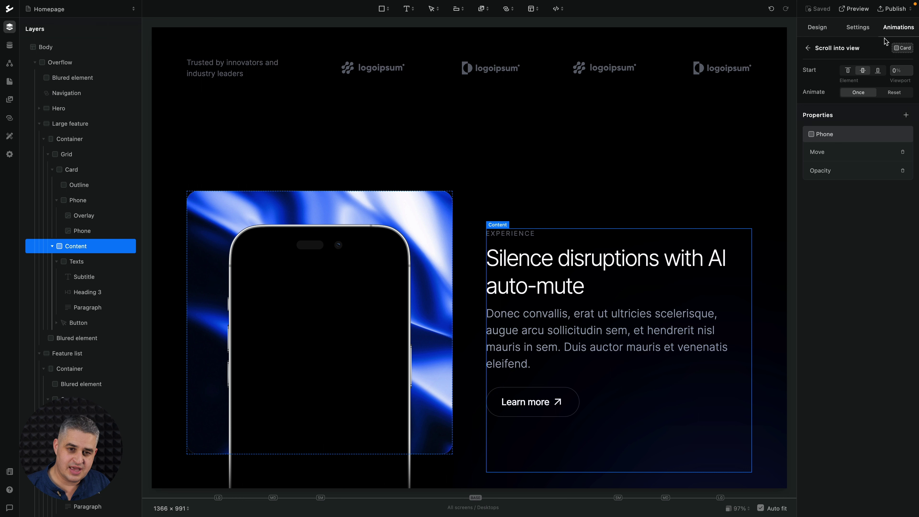
pyautogui.click(92, 172)
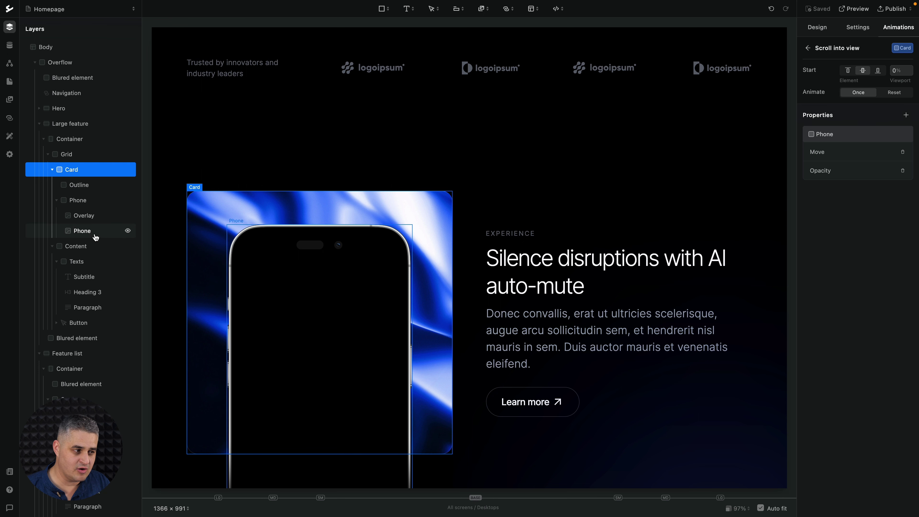
pyautogui.click(88, 247)
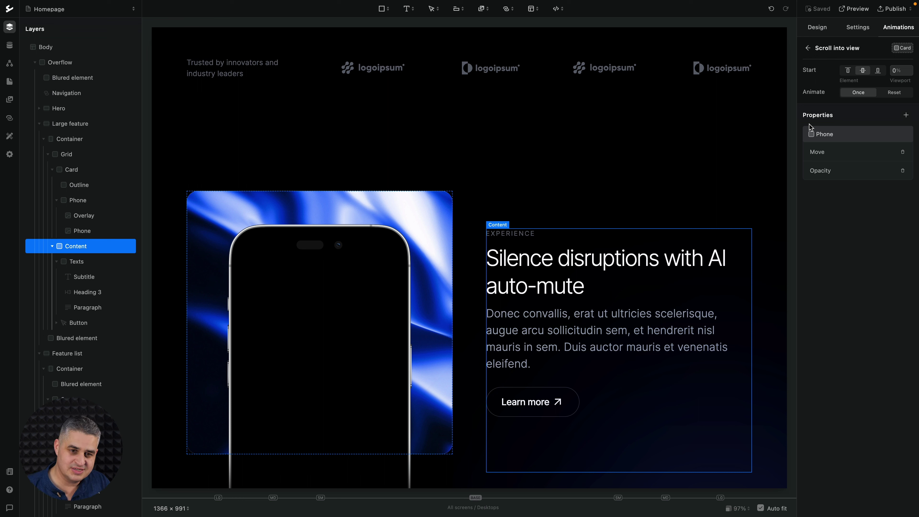
pyautogui.click(809, 49)
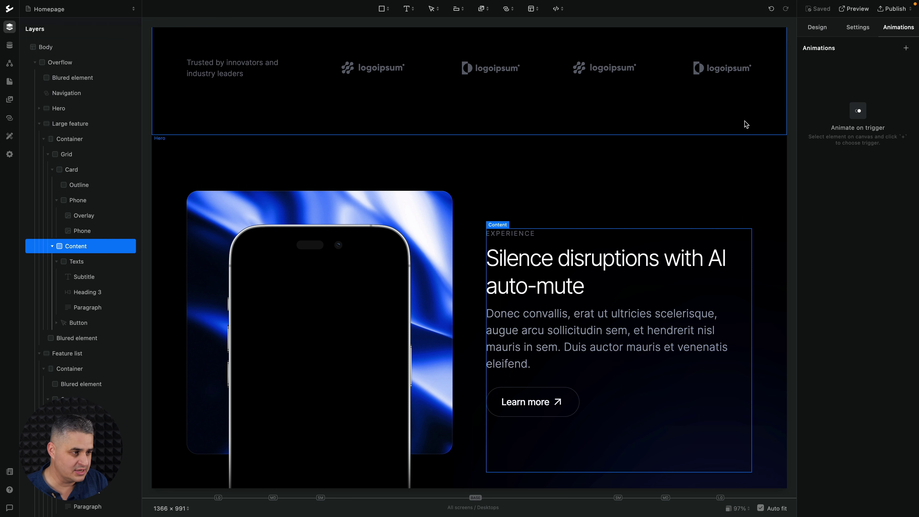
pyautogui.click(98, 170)
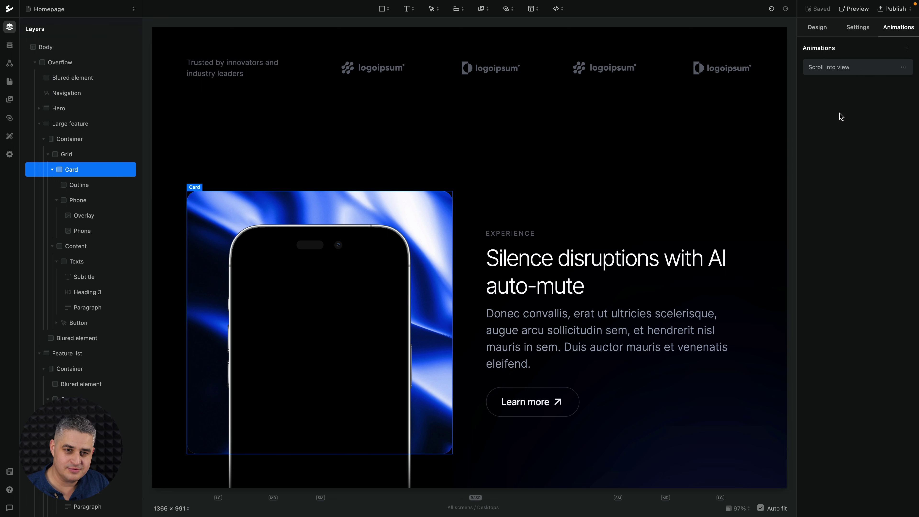
pyautogui.click(858, 69)
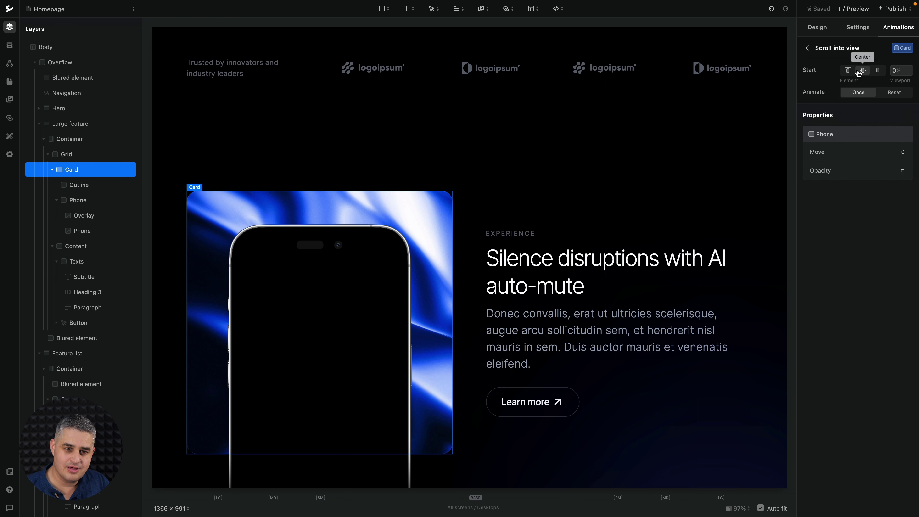
pyautogui.click(858, 71)
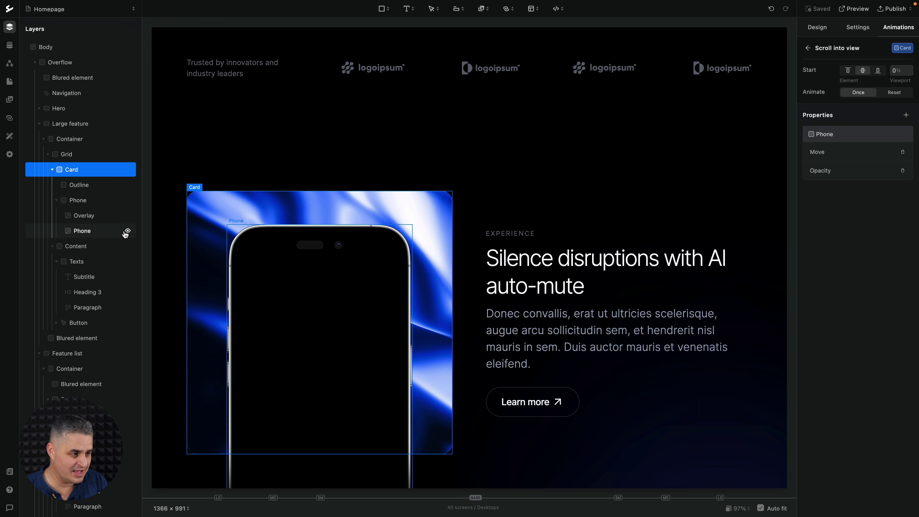
# Add a Move property for the Content layer to the Card's animation, moving it vertically from 100 px to 0 px
pyautogui.scroll(-1, 87, 243)
pyautogui.click(88, 244)
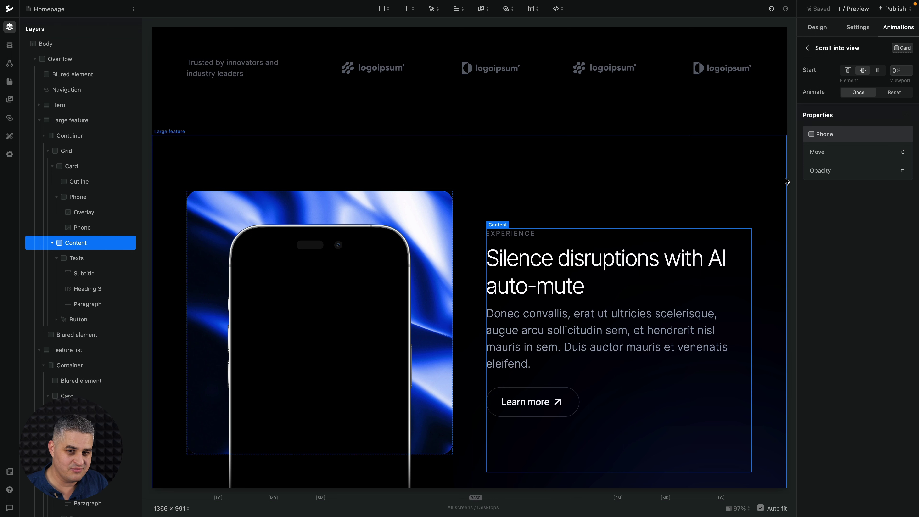
pyautogui.click(906, 115)
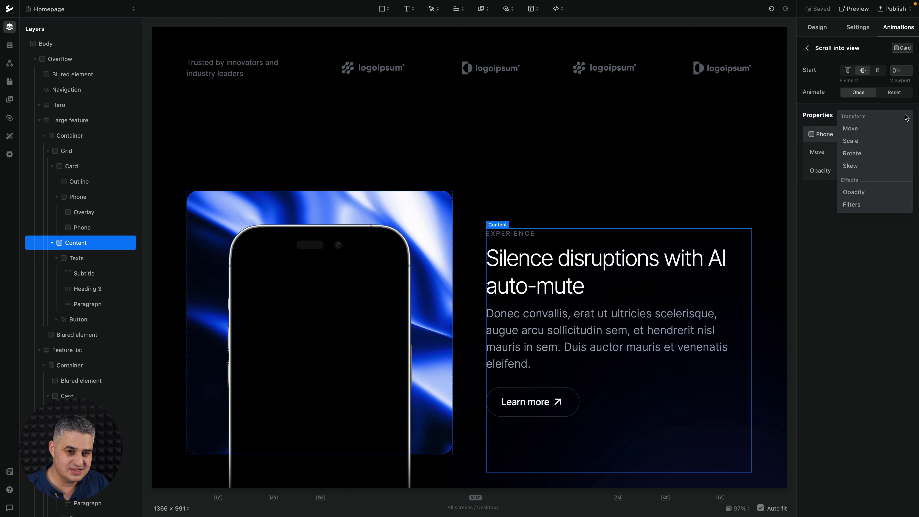
pyautogui.click(861, 131)
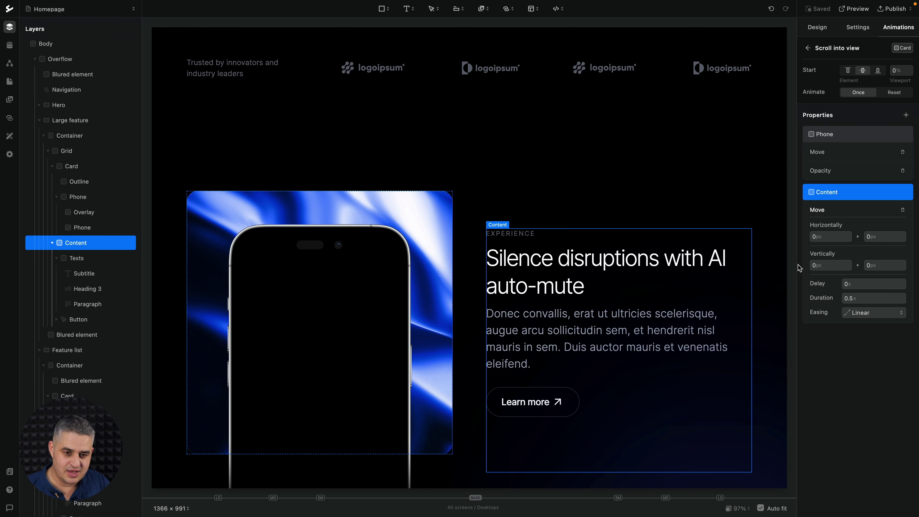
pyautogui.click(817, 265)
pyautogui.write('100')
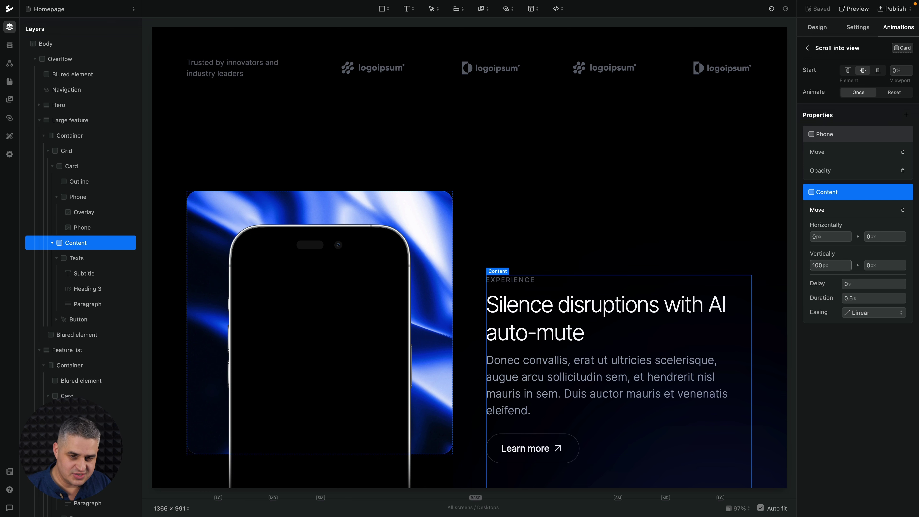
# Give the Content's Move property a duration of 0.8 s and a delay of 4 s
pyautogui.click(849, 299)
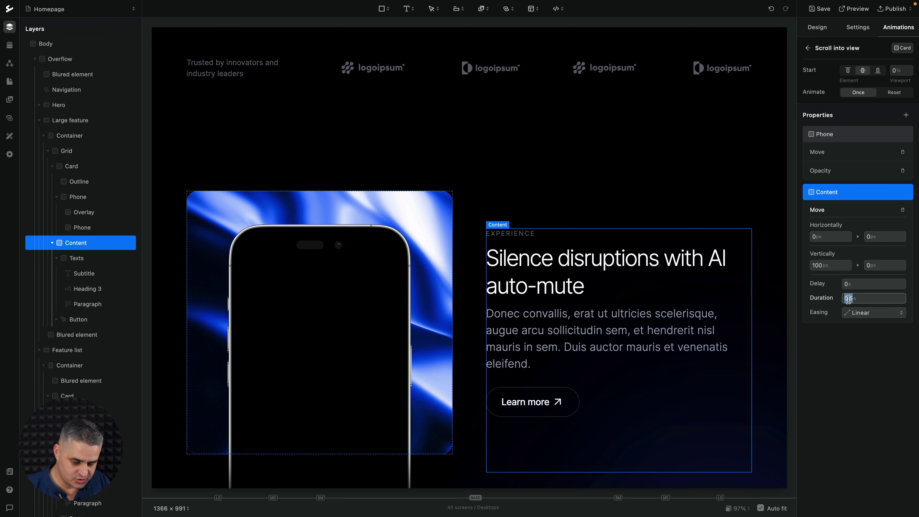
pyautogui.write('0')
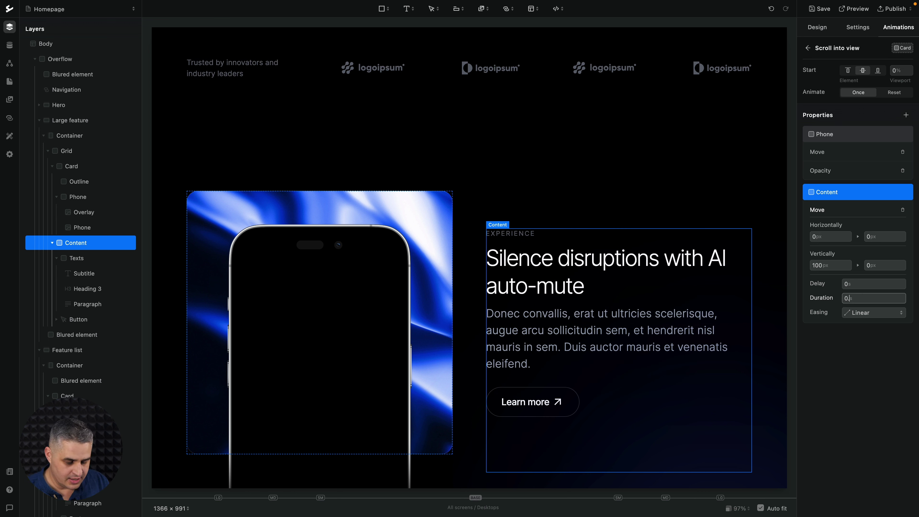
pyautogui.write('.8')
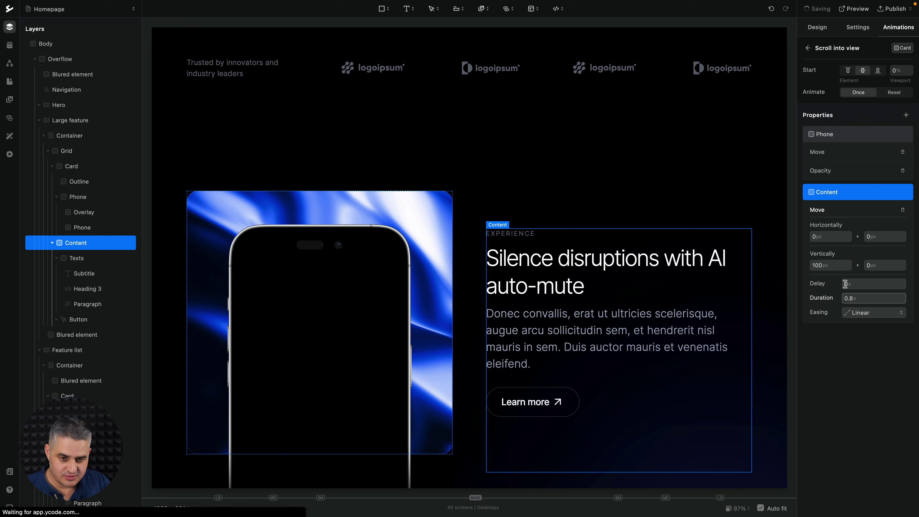
pyautogui.click(845, 284)
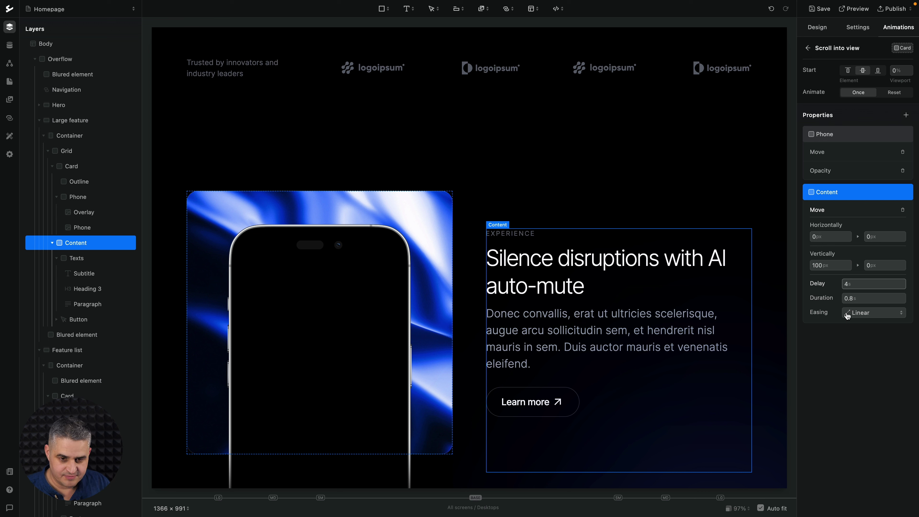
pyautogui.click(846, 332)
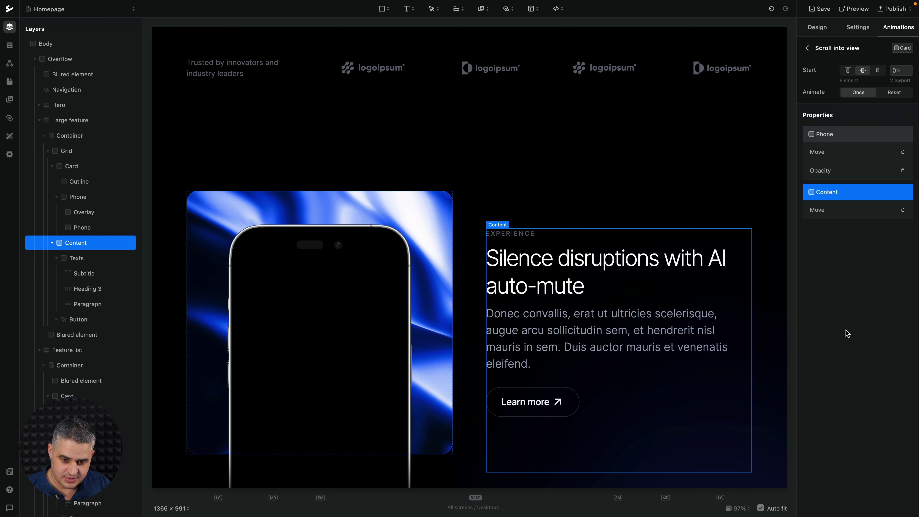
# Set the easing of the Content's Move property to Ease in out and save the project
pyautogui.click(842, 211)
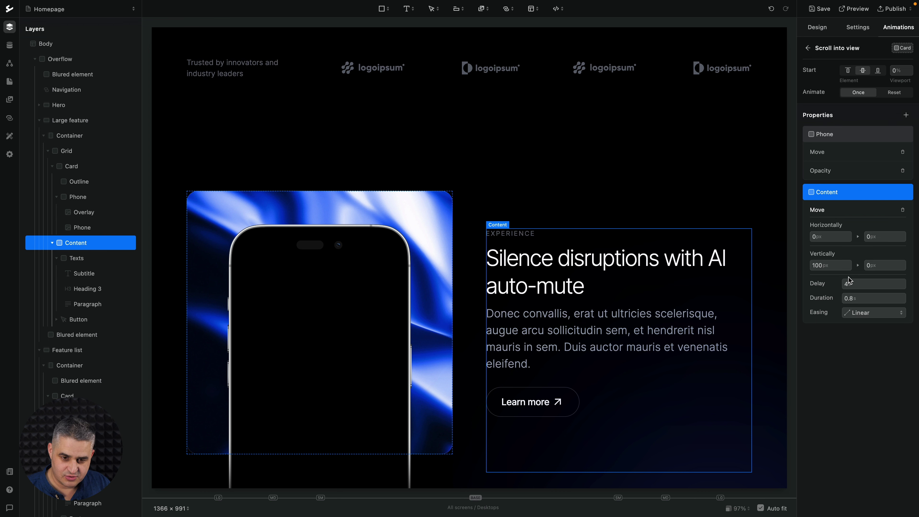
pyautogui.click(868, 313)
pyautogui.click(871, 341)
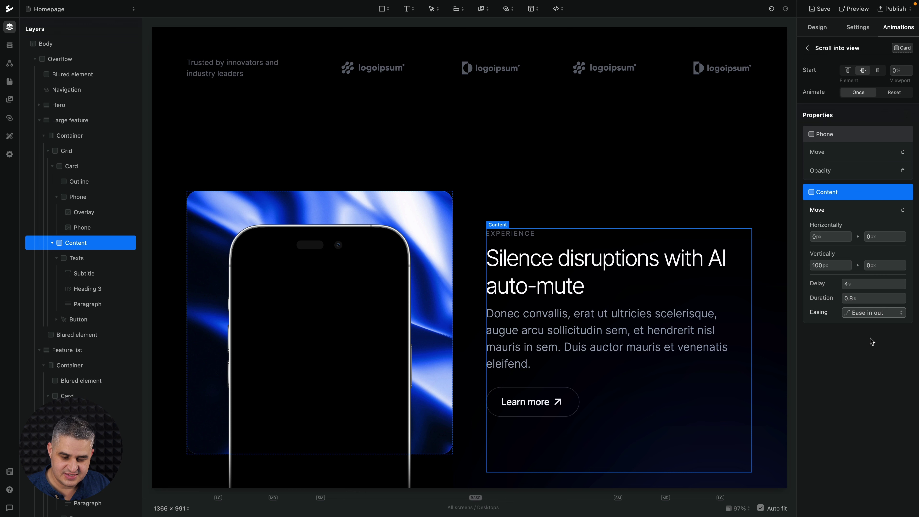
pyautogui.press('super+s')
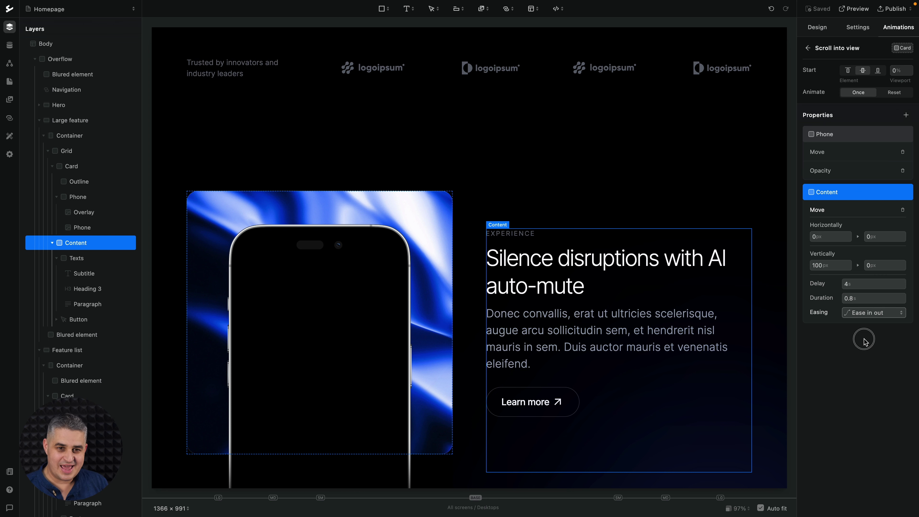
pyautogui.click(868, 341)
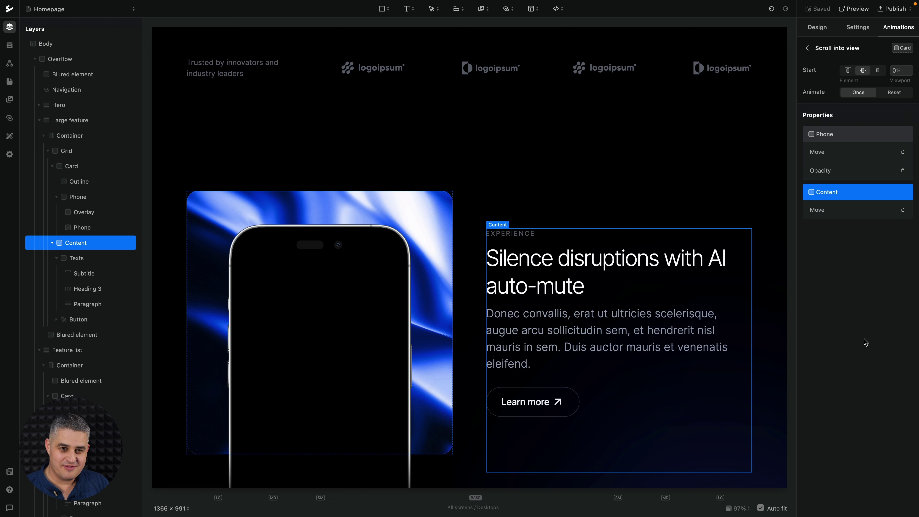
# Preview the page and check the scroll-into-view animations of the phone and content text, reloading once to replay them
pyautogui.click(856, 9)
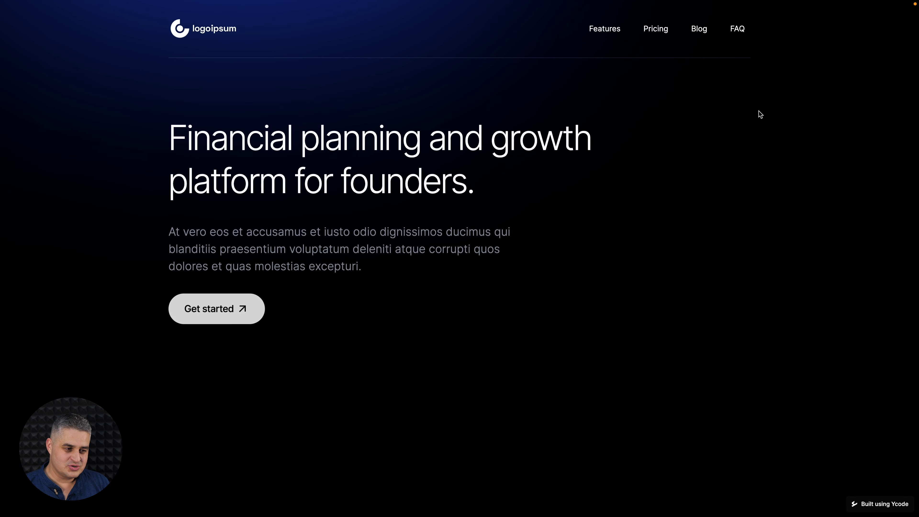
pyautogui.scroll(-3, 299, 326)
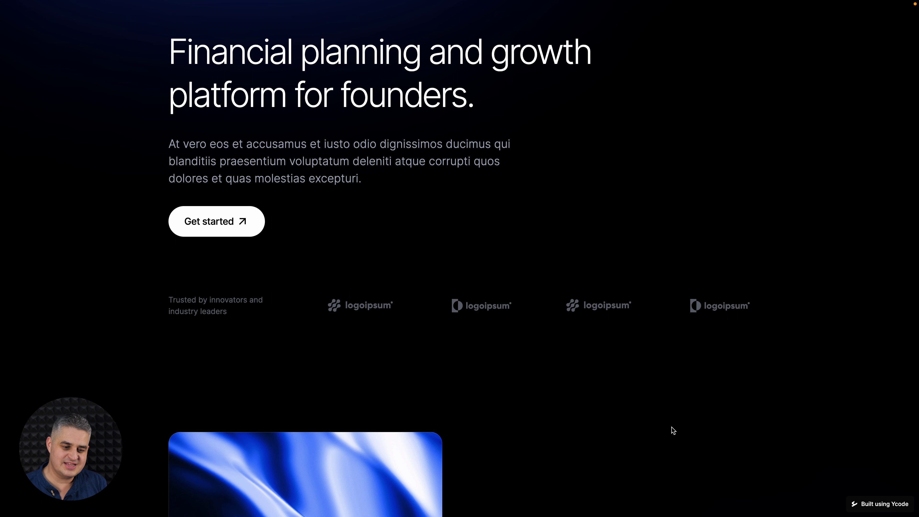
pyautogui.scroll(-3, 783, 409)
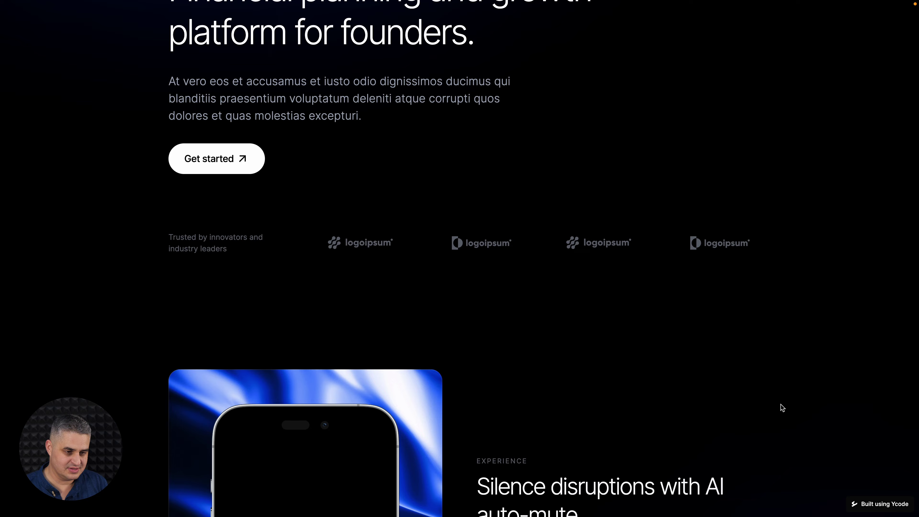
pyautogui.scroll(4, 782, 408)
pyautogui.press('super+r')
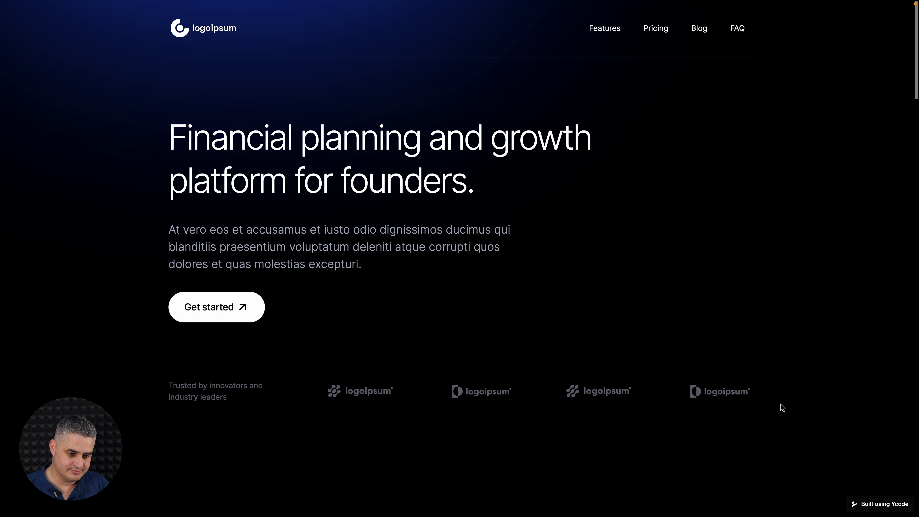
pyautogui.scroll(-4, 783, 409)
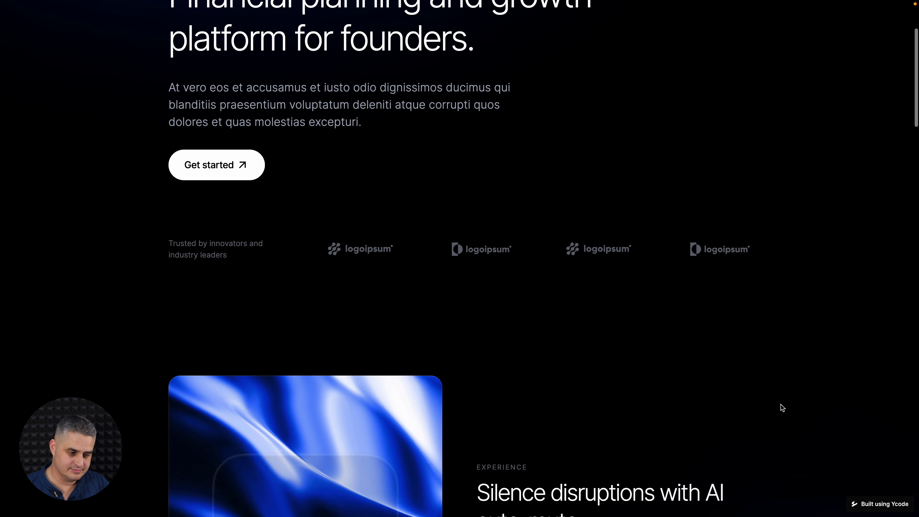
pyautogui.press('super+w')
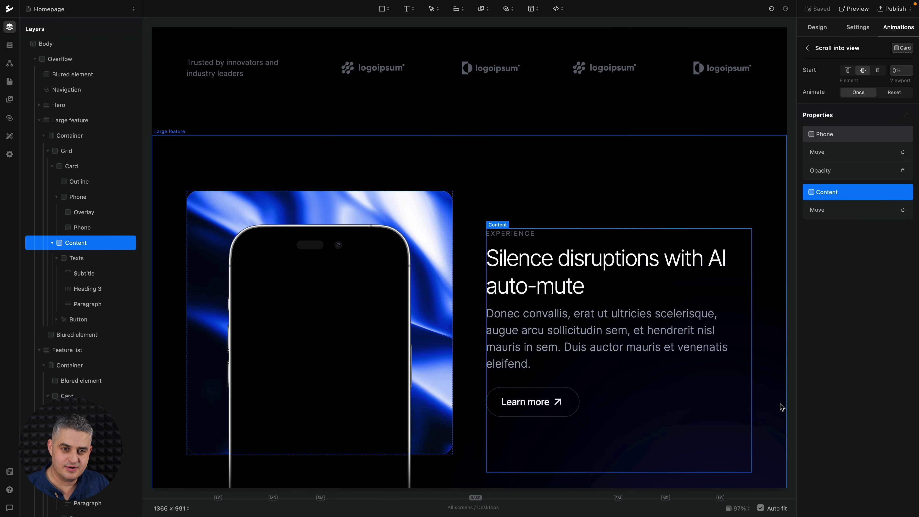
# Add an Opacity property for the Content layer from 0% to 100%, with a duration of 0.8 s and a delay of 4 s
pyautogui.click(847, 210)
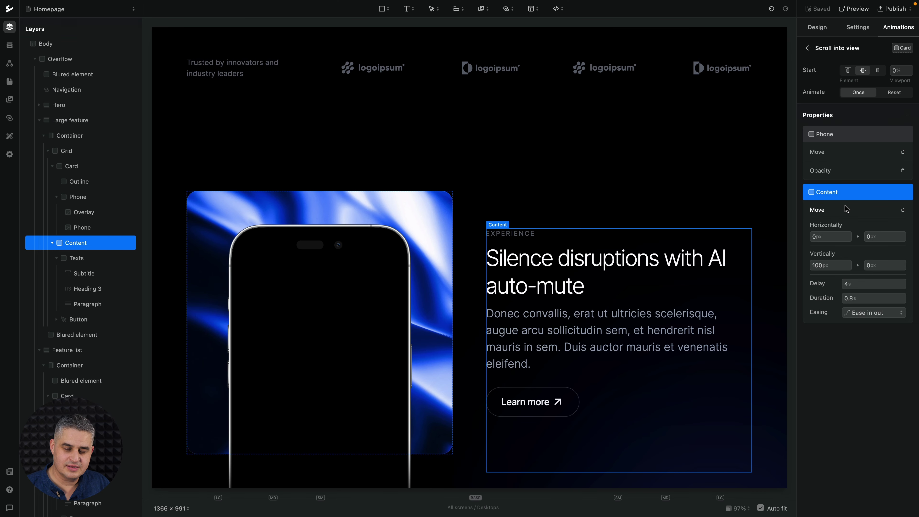
pyautogui.click(906, 115)
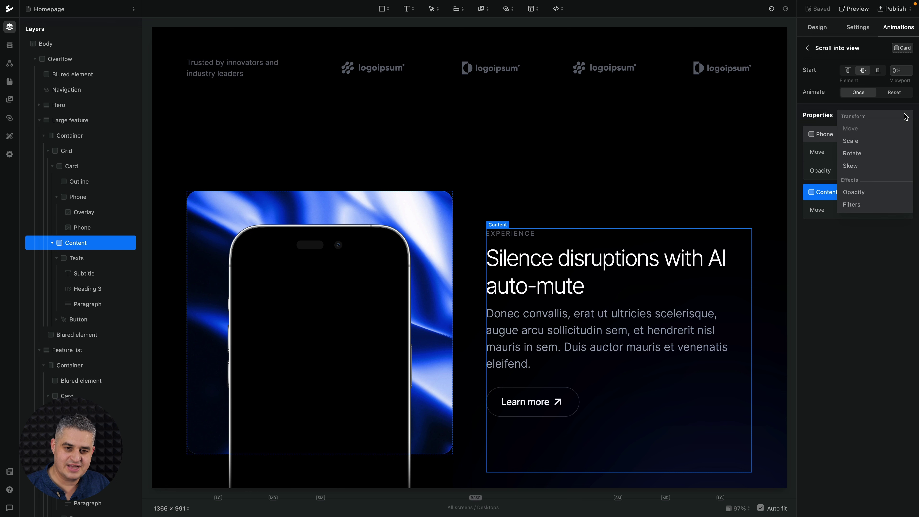
pyautogui.click(858, 194)
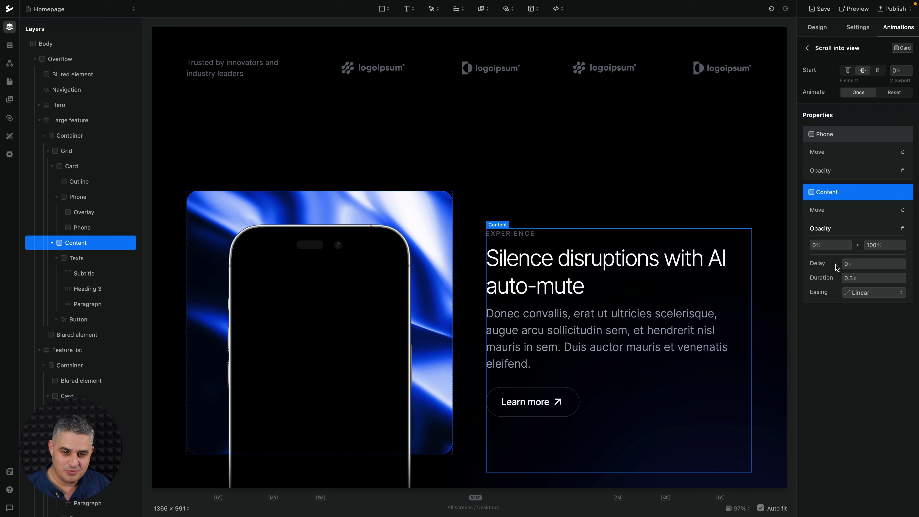
pyautogui.click(851, 277)
pyautogui.write('o0')
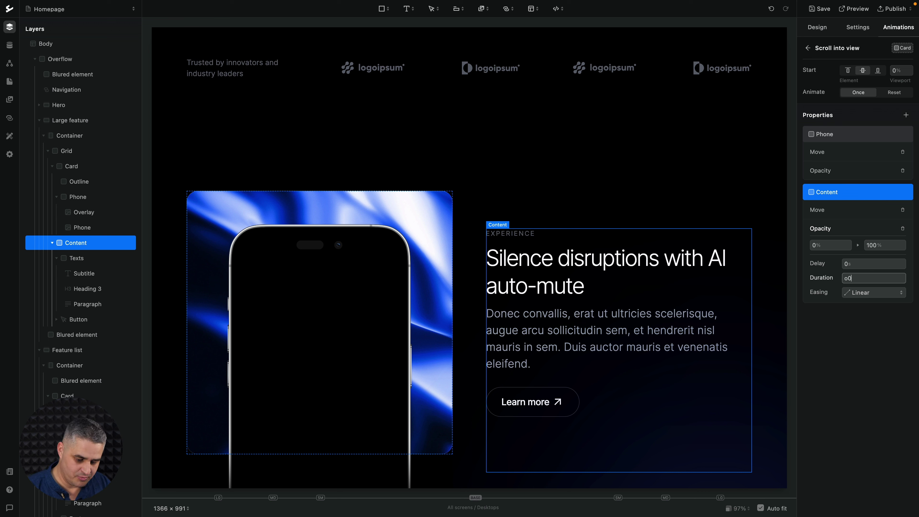
pyautogui.press('BackSpace')
pyautogui.press('BackSpace')
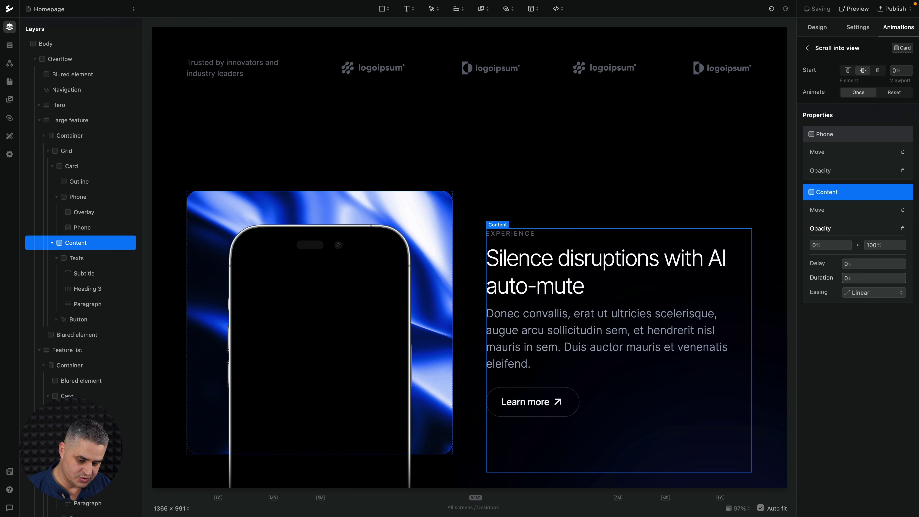
pyautogui.write('0.8')
pyautogui.click(846, 264)
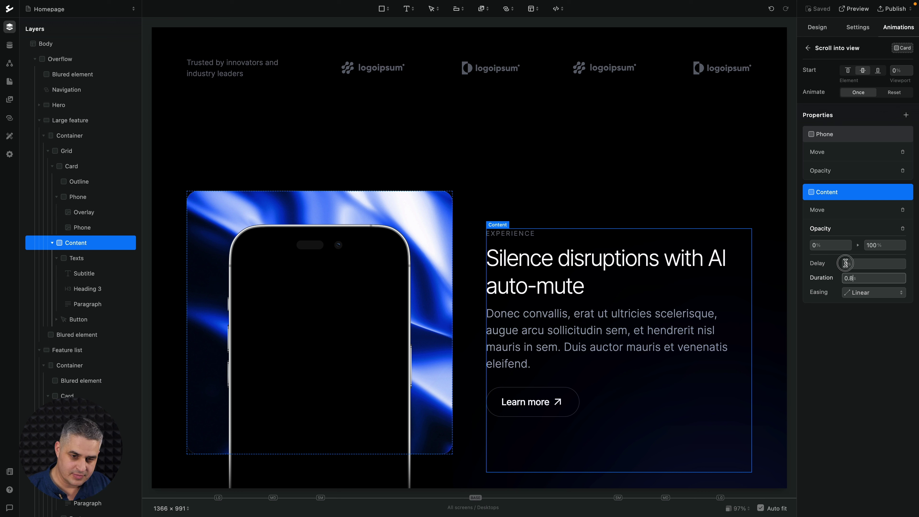
pyautogui.write('4')
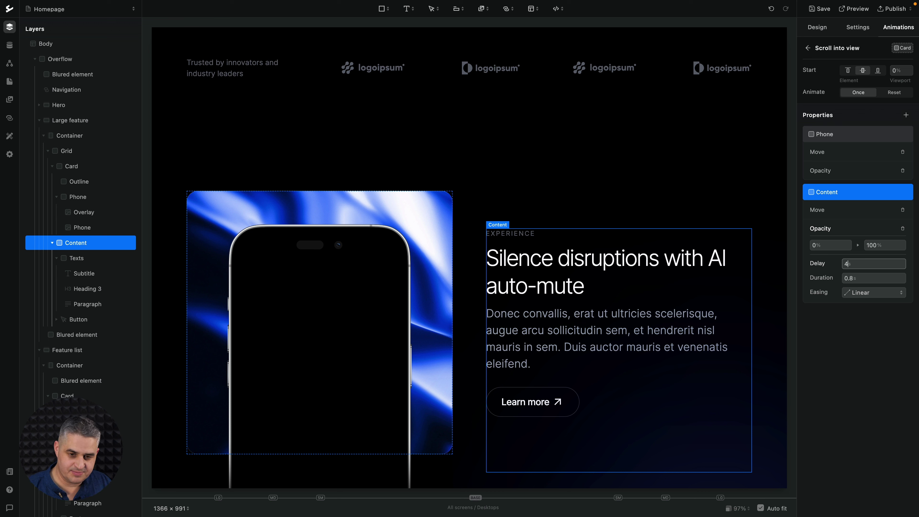
# Set the easing of the Content's Opacity property to Ease in out and save the project
pyautogui.click(860, 293)
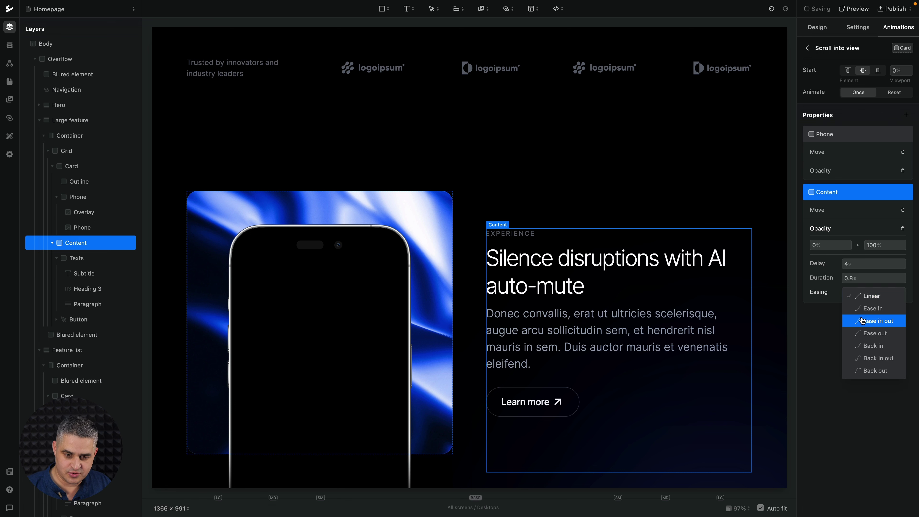
pyautogui.click(873, 322)
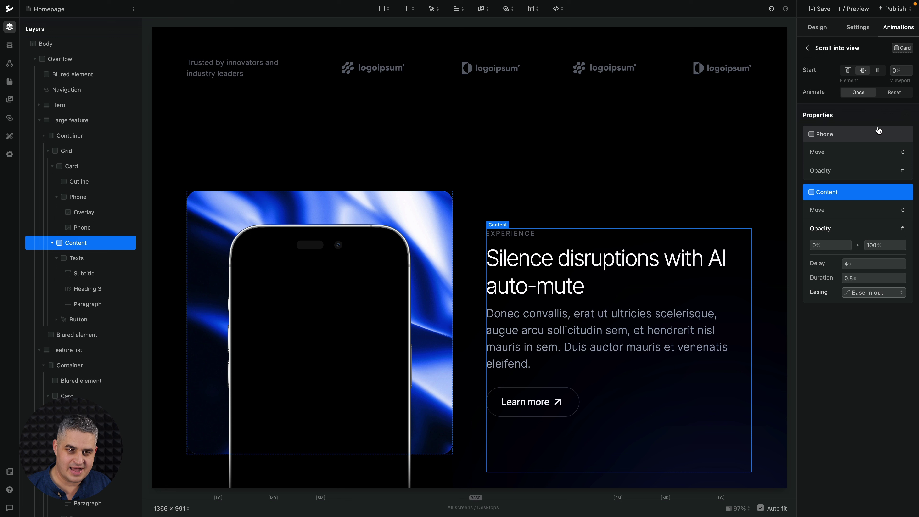
pyautogui.click(822, 9)
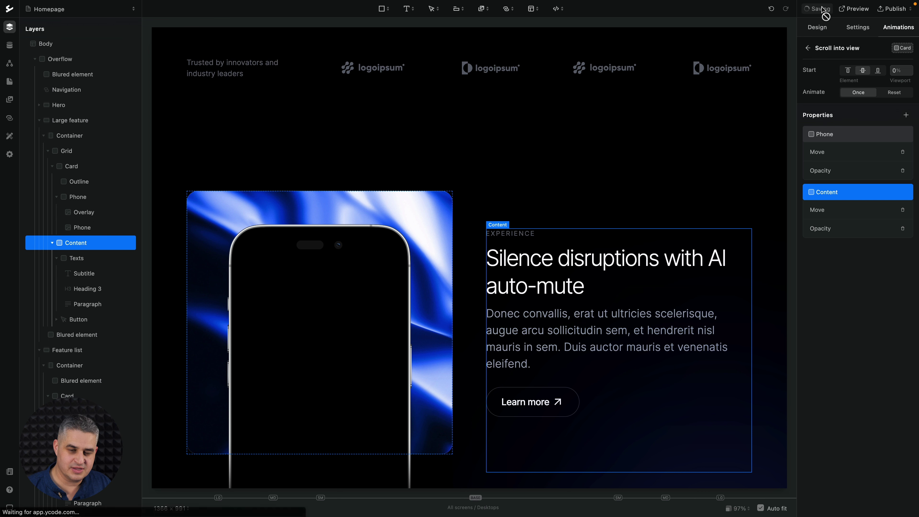
# Preview the page to check when the content text fades in relative to the phone, and return to the editor
pyautogui.click(858, 10)
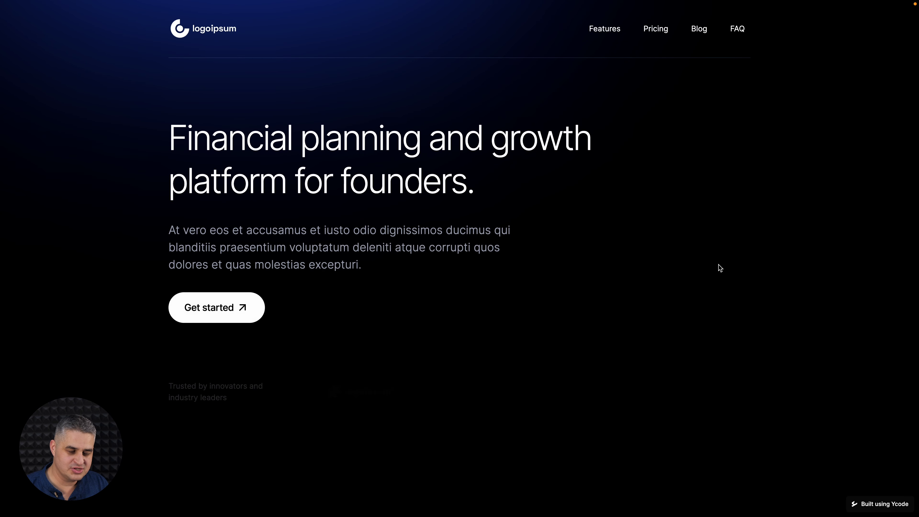
pyautogui.scroll(-3, 718, 267)
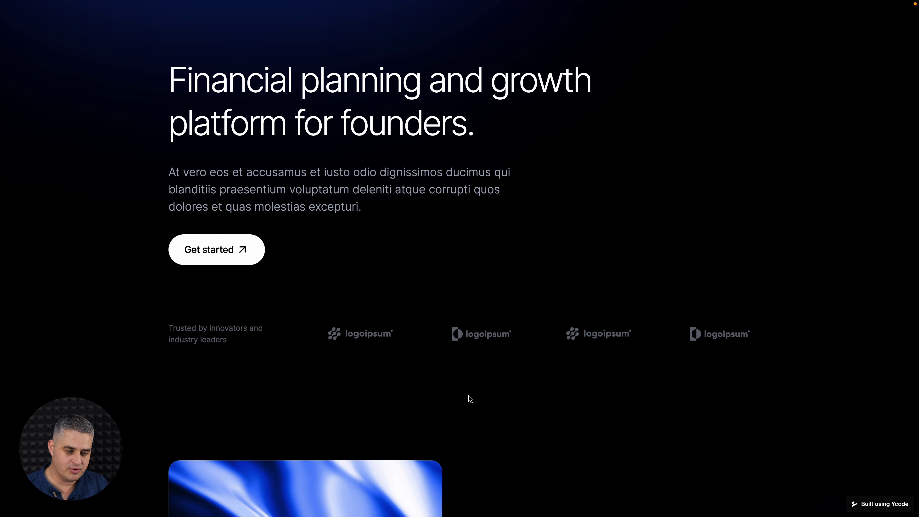
pyautogui.scroll(-3, 471, 399)
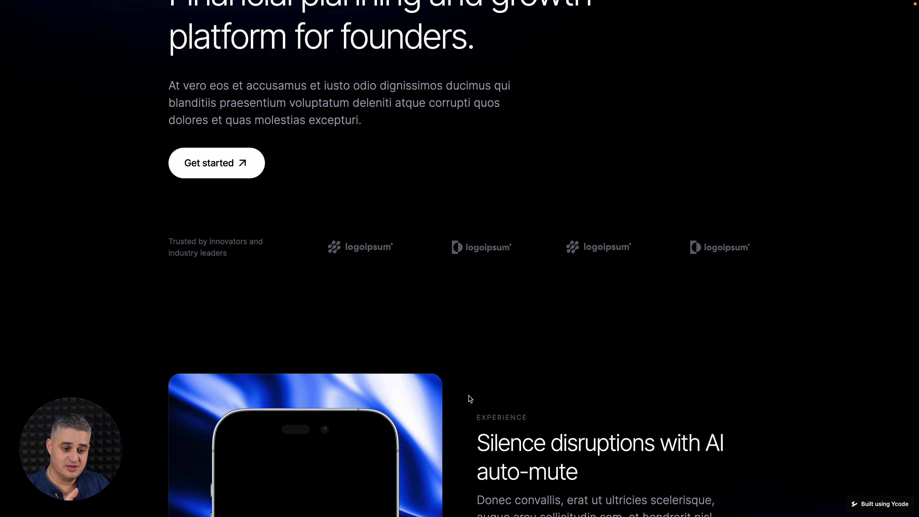
pyautogui.press('super+w')
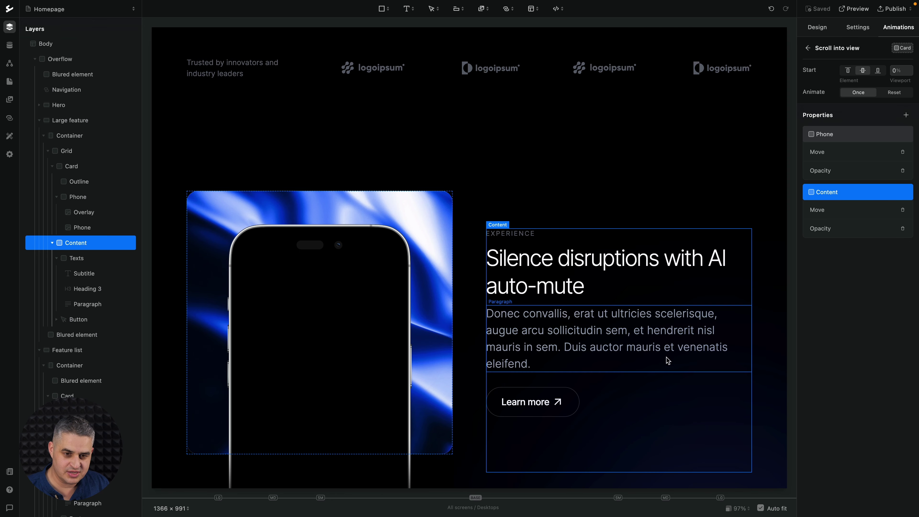
# Set the delay of the Content's Move property to 0.4 s
pyautogui.click(849, 212)
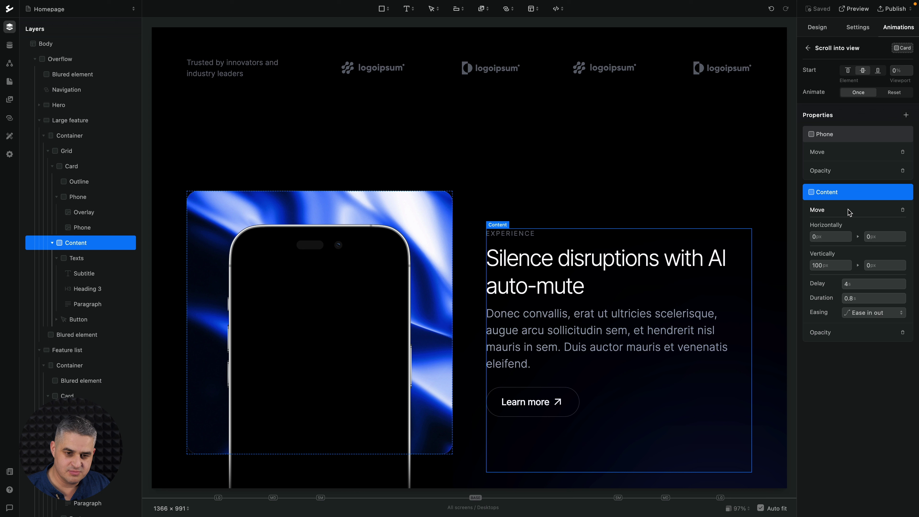
pyautogui.click(847, 283)
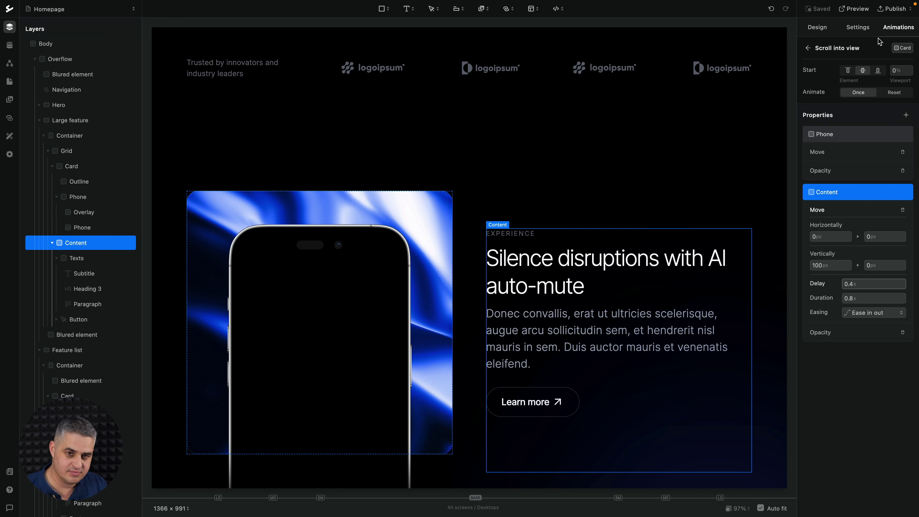
# Preview the page down to the large feature section to check the content text's timing with the shorter Move delay
pyautogui.click(856, 9)
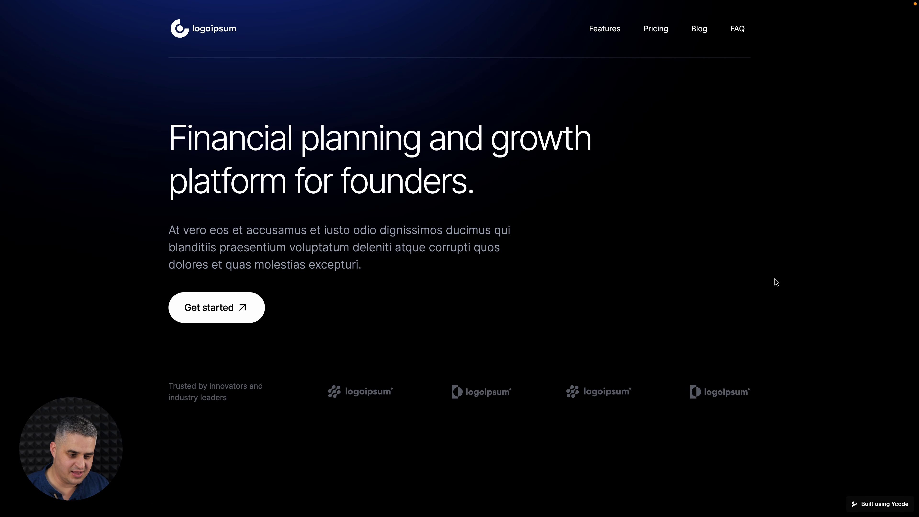
pyautogui.scroll(-5, 777, 282)
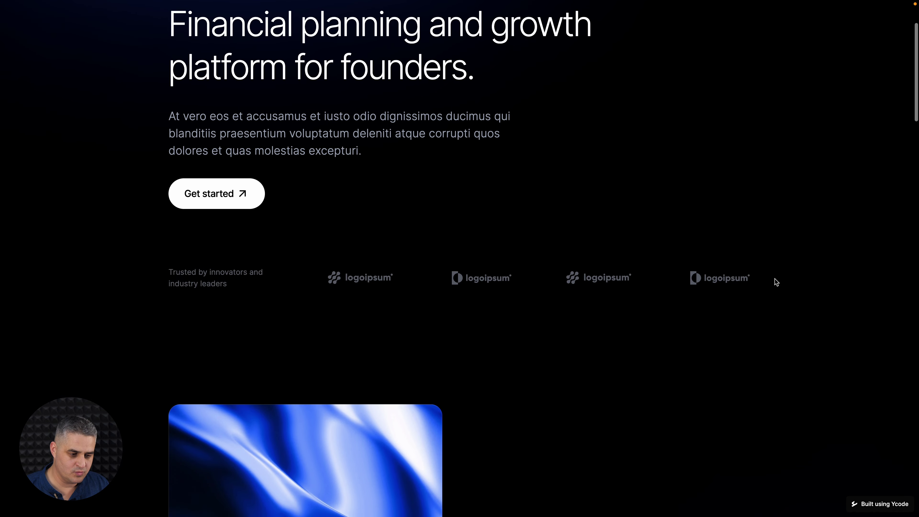
pyautogui.scroll(-2, 776, 282)
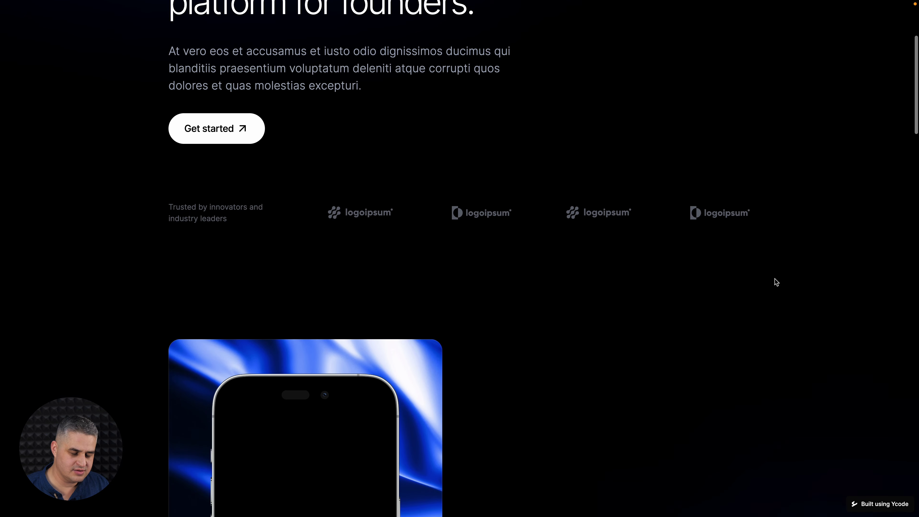
pyautogui.scroll(-5, 776, 282)
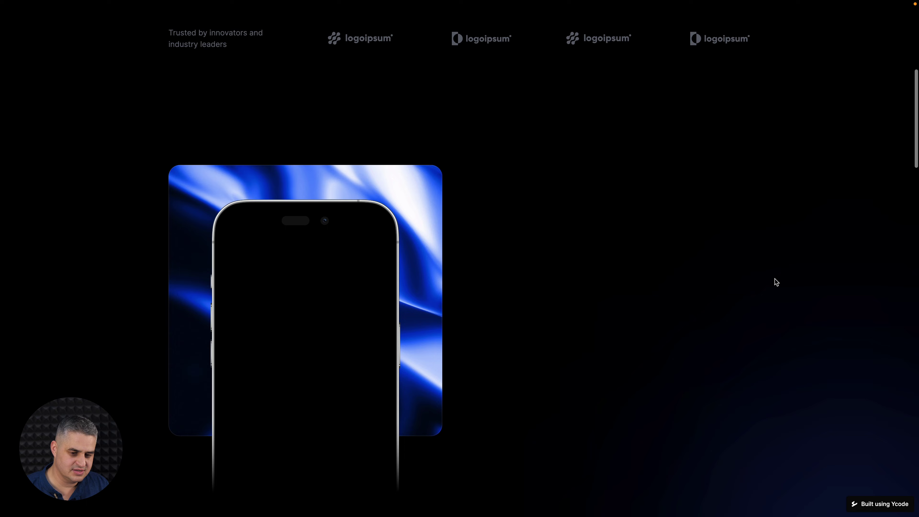
pyautogui.scroll(-5, 777, 282)
pyautogui.scroll(4, 776, 282)
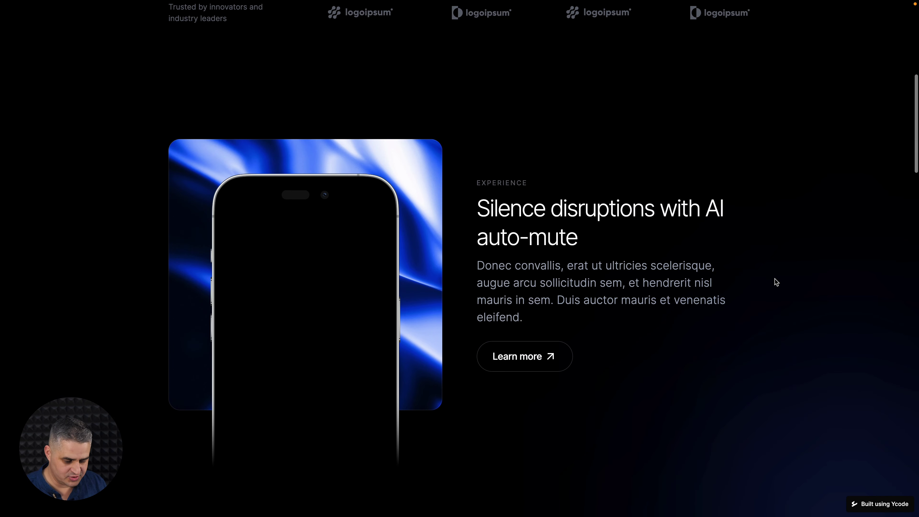
pyautogui.press('Escape')
# Set the delay of the Content's Opacity property to 0.4 s, matching its Move property, and save the project
pyautogui.click(845, 212)
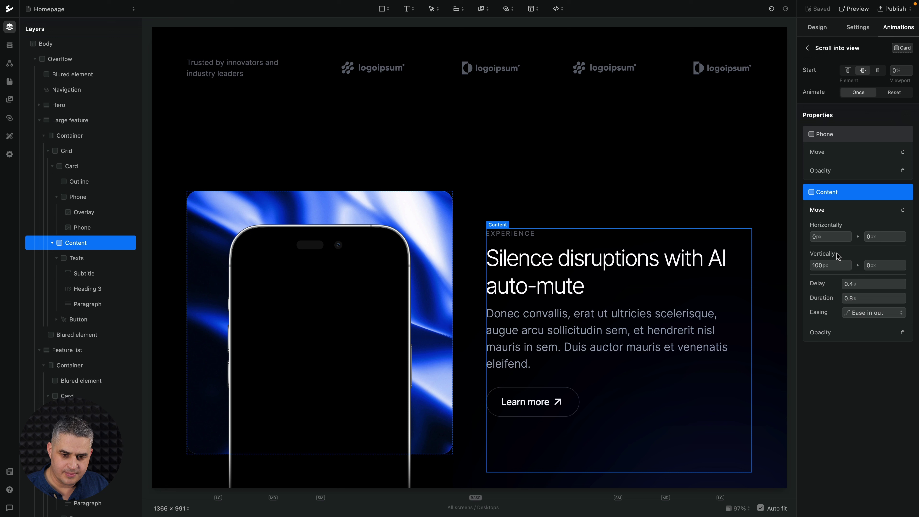
pyautogui.click(844, 335)
pyautogui.click(847, 267)
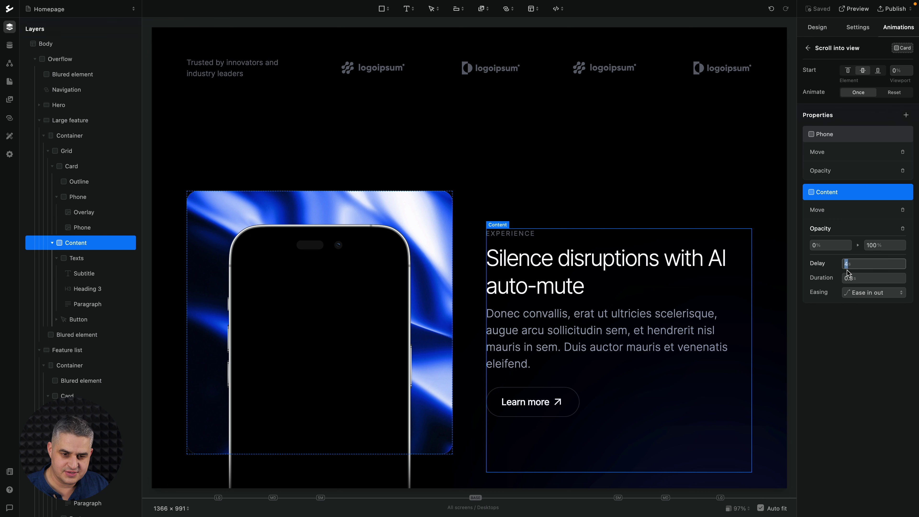
pyautogui.press('Left')
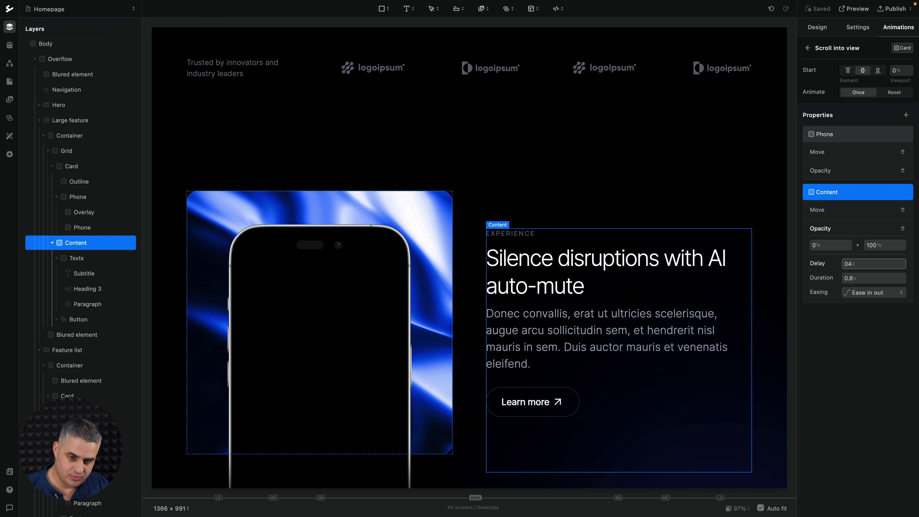
pyautogui.click(845, 313)
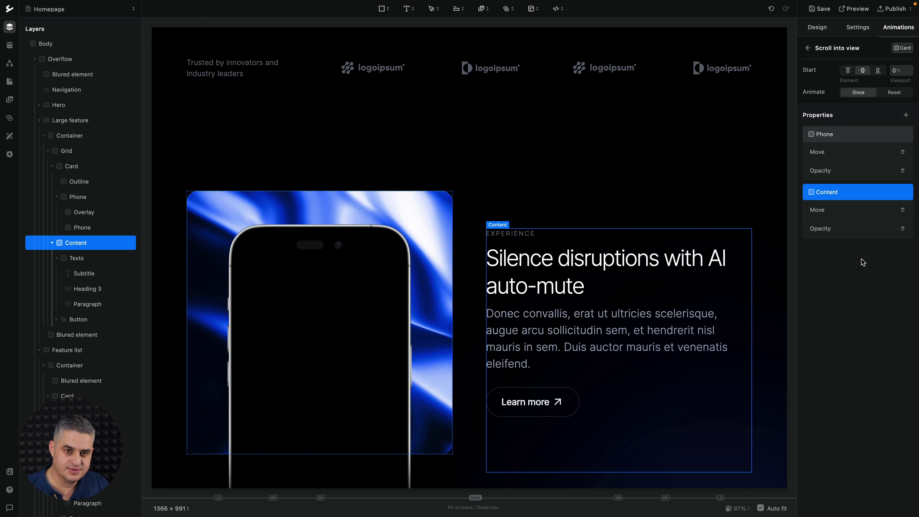
pyautogui.click(823, 10)
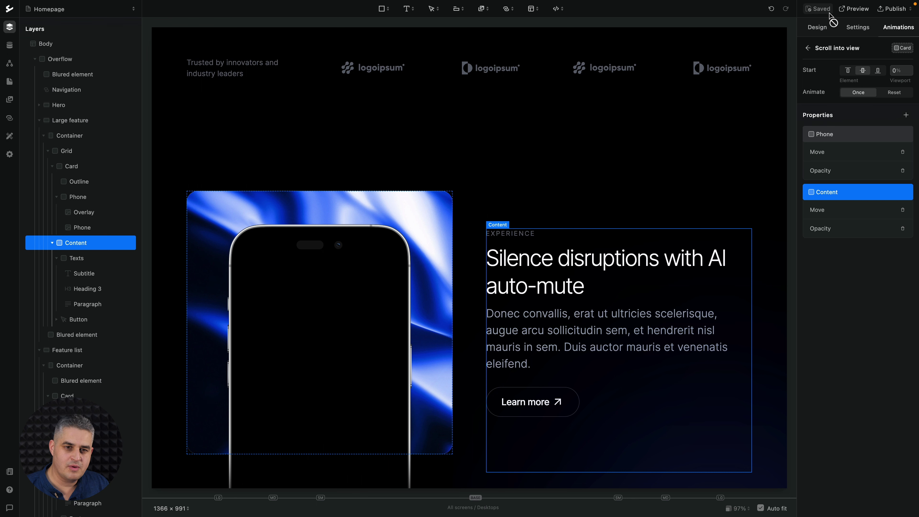
# Preview the page again and check that the phone and content text animate in sequence in the large feature section
pyautogui.click(854, 10)
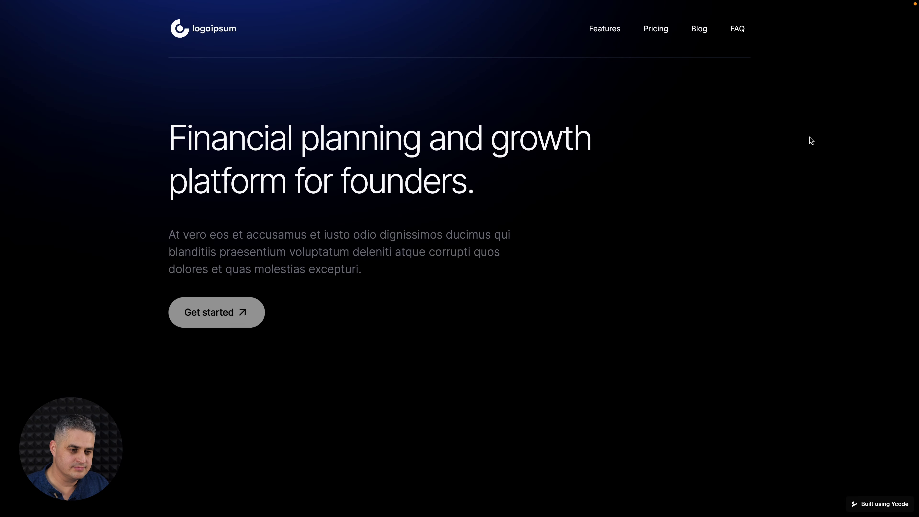
pyautogui.scroll(-3, 812, 141)
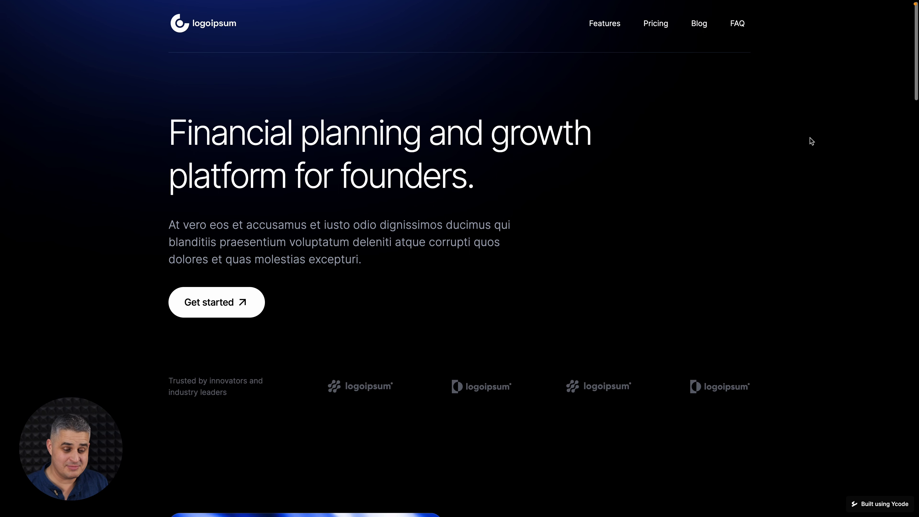
pyautogui.scroll(-2, 811, 141)
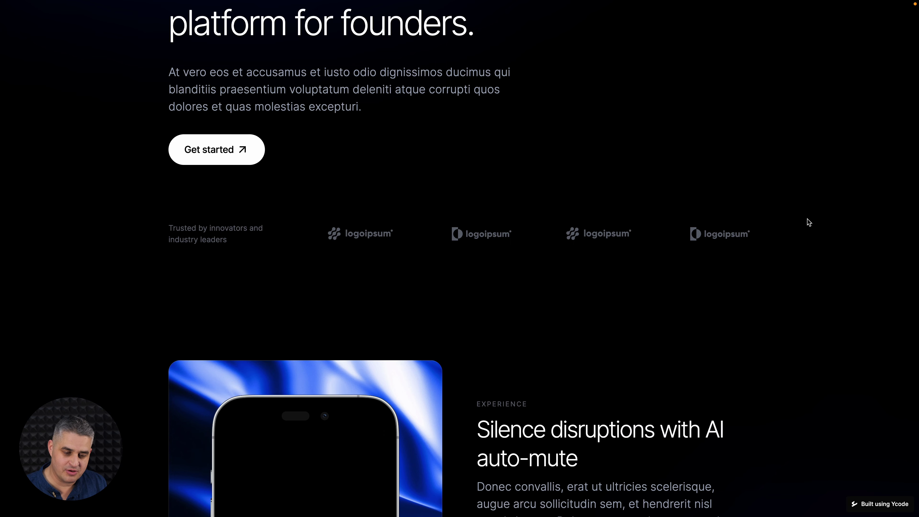
# Close the page preview and select the Card holding the six feature tiles in the Feature list section
pyautogui.scroll(5, 809, 223)
pyautogui.press('super+w')
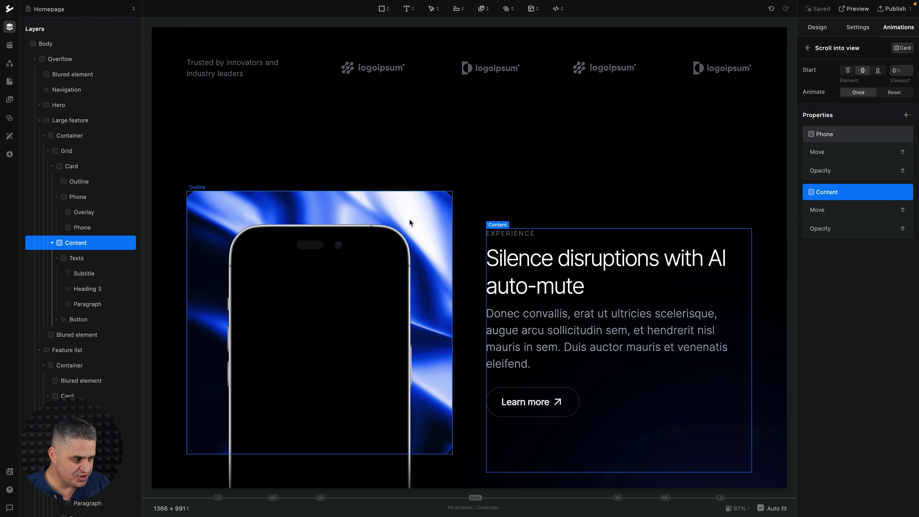
pyautogui.scroll(-9, 293, 313)
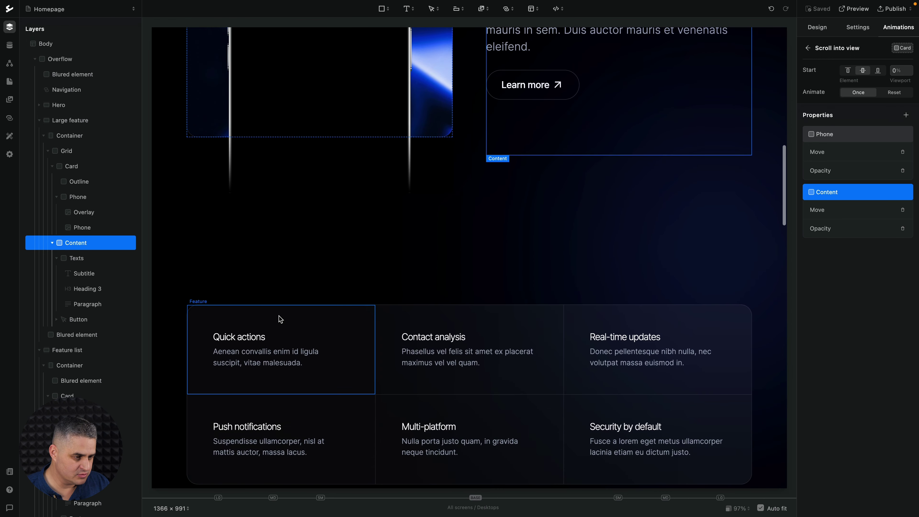
pyautogui.click(280, 318)
pyautogui.click(83, 398)
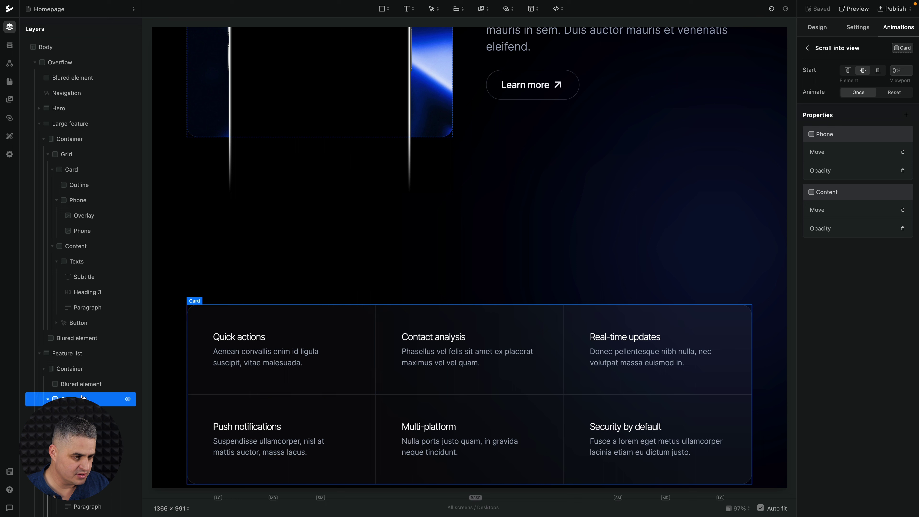
pyautogui.scroll(-5, 82, 380)
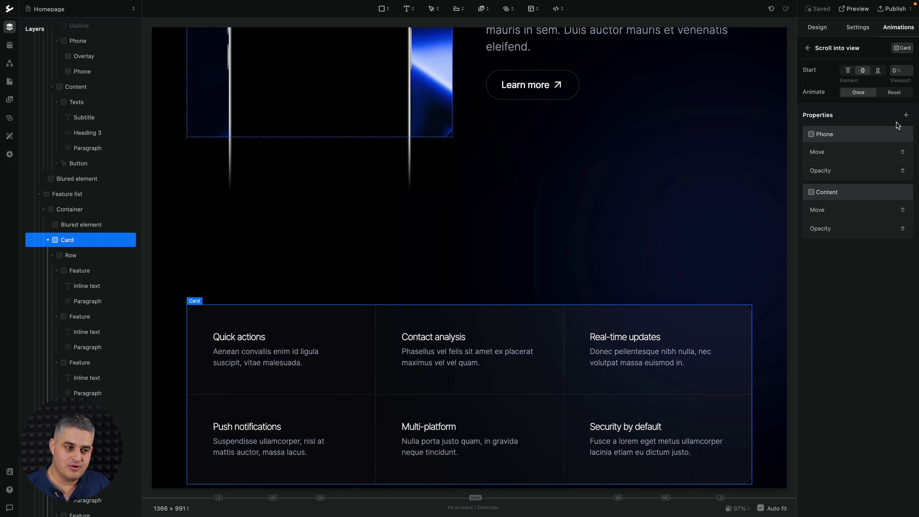
# Select the large feature Card that triggers the open Scroll into view animation and return to its list of animations
pyautogui.click(905, 49)
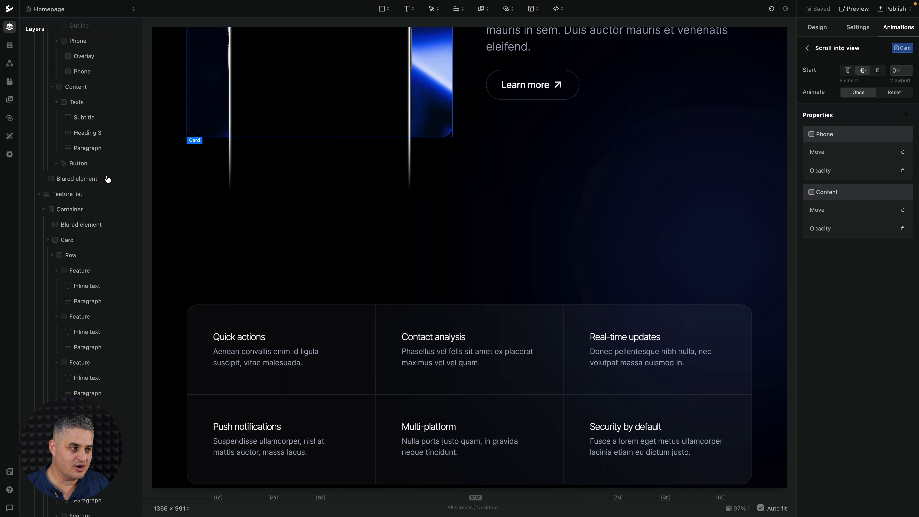
pyautogui.scroll(5, 73, 177)
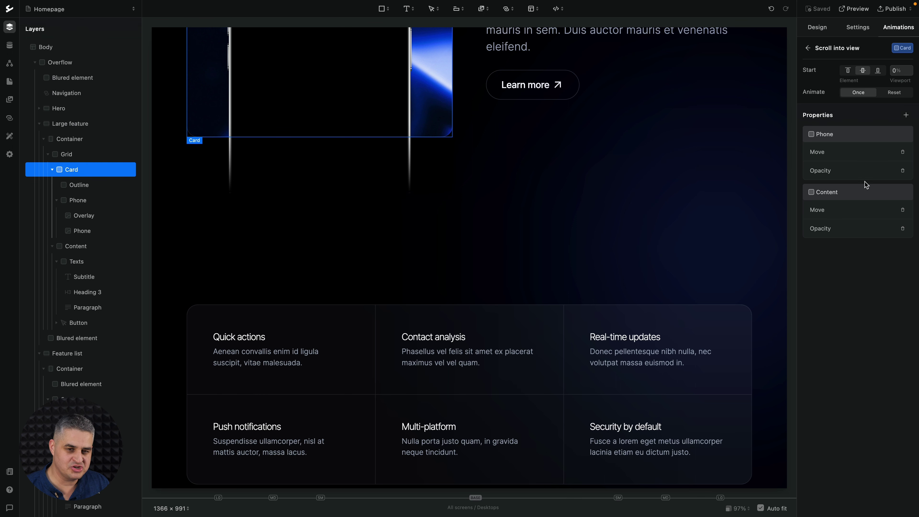
pyautogui.click(808, 48)
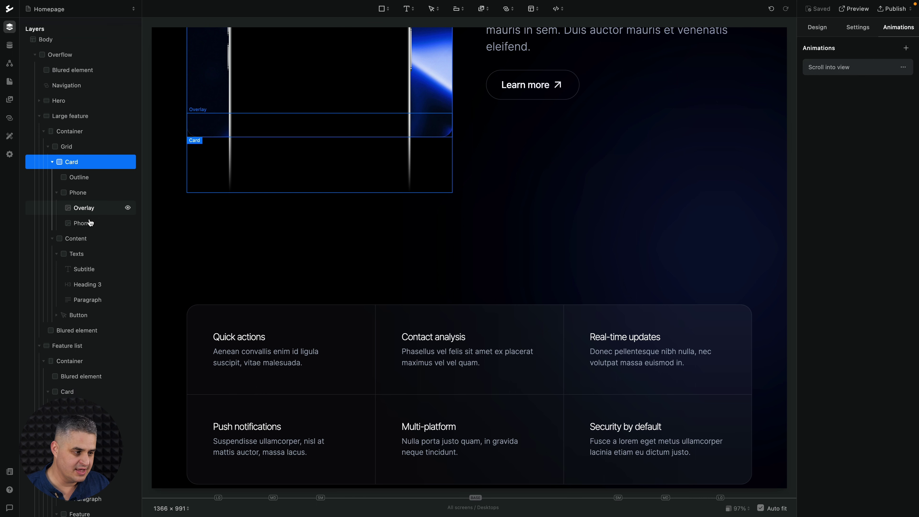
# Add a Scroll into view animation to the Feature list's Card, starting at the element's bottom edge with a viewport offset of 10%
pyautogui.scroll(-3, 87, 237)
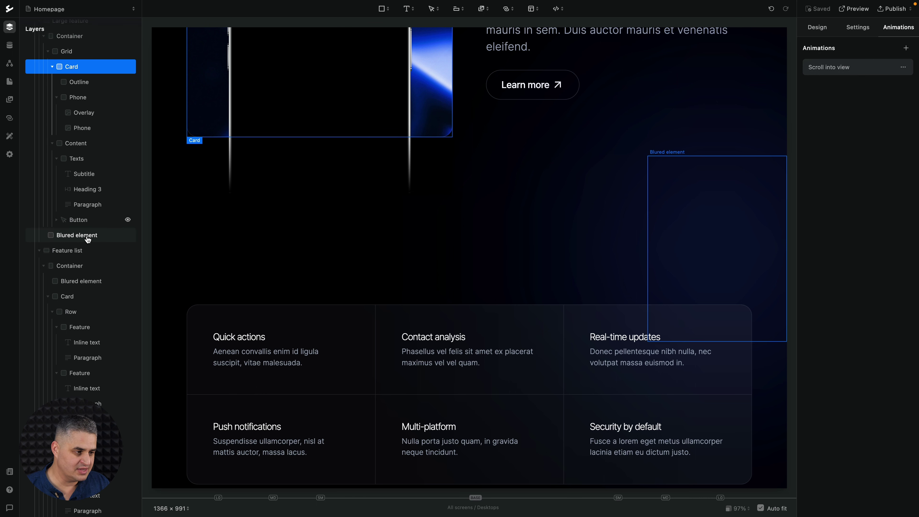
pyautogui.click(70, 298)
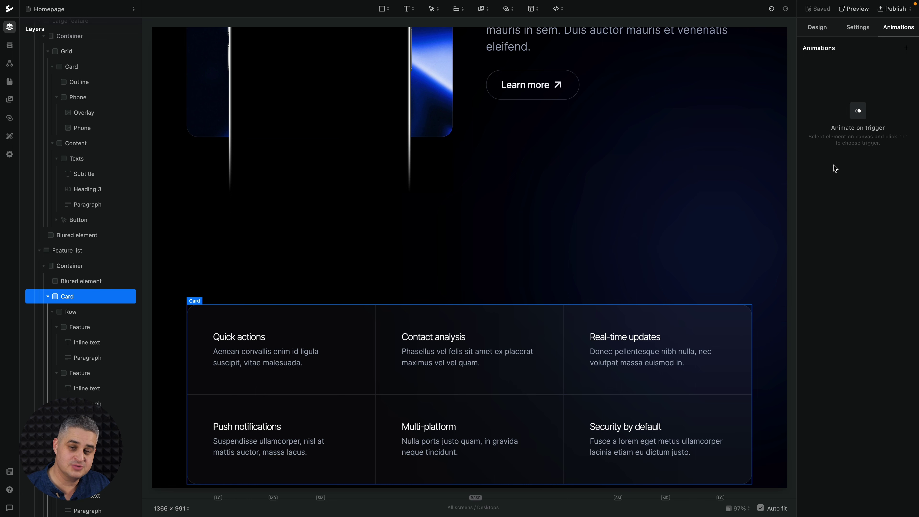
pyautogui.click(906, 49)
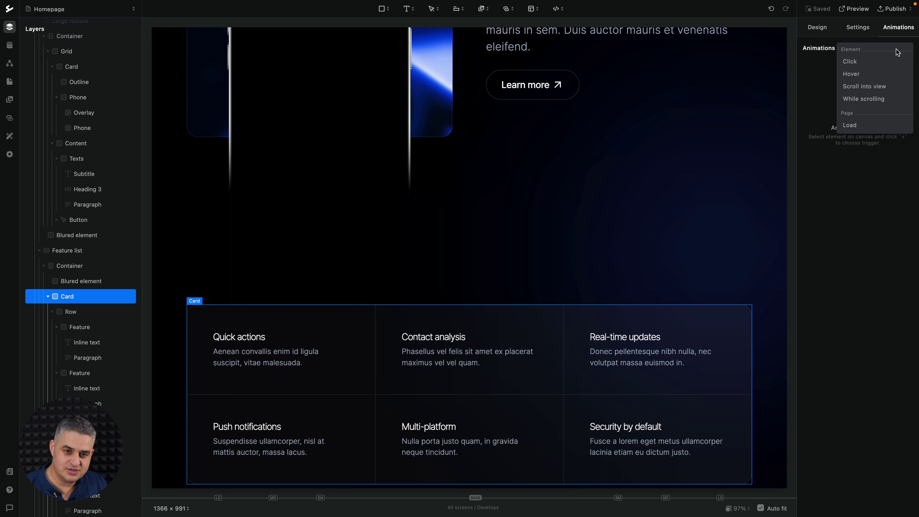
pyautogui.click(870, 86)
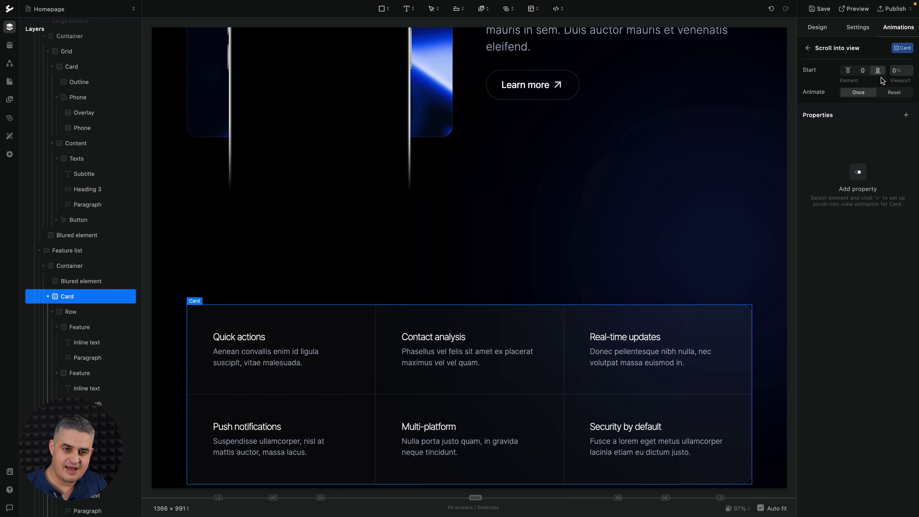
pyautogui.scroll(-1, 556, 445)
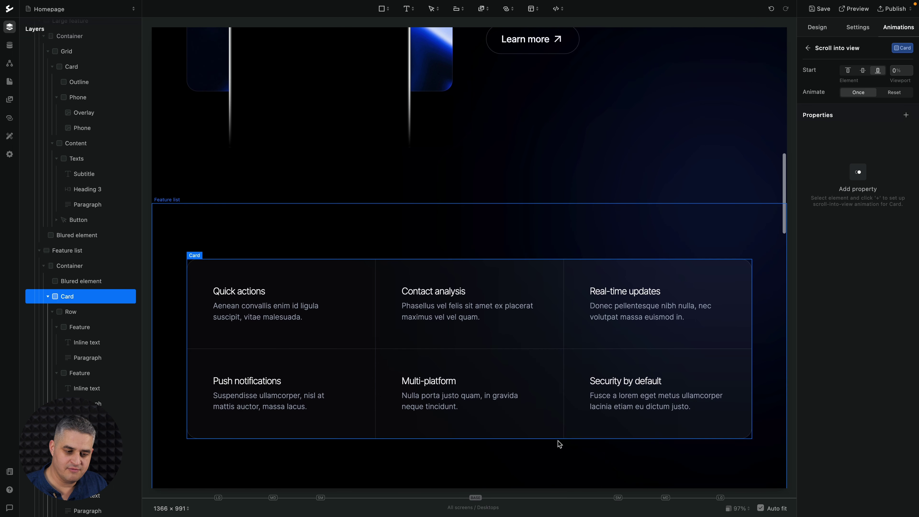
pyautogui.click(894, 69)
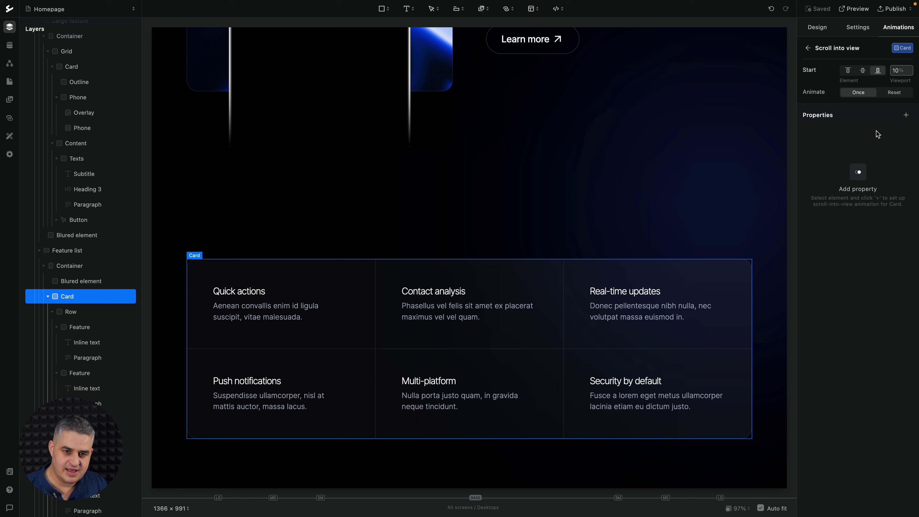
# Add an Opacity property to the Card from 0% to 100% with a 0.8 s duration and Ease in out easing
pyautogui.click(905, 115)
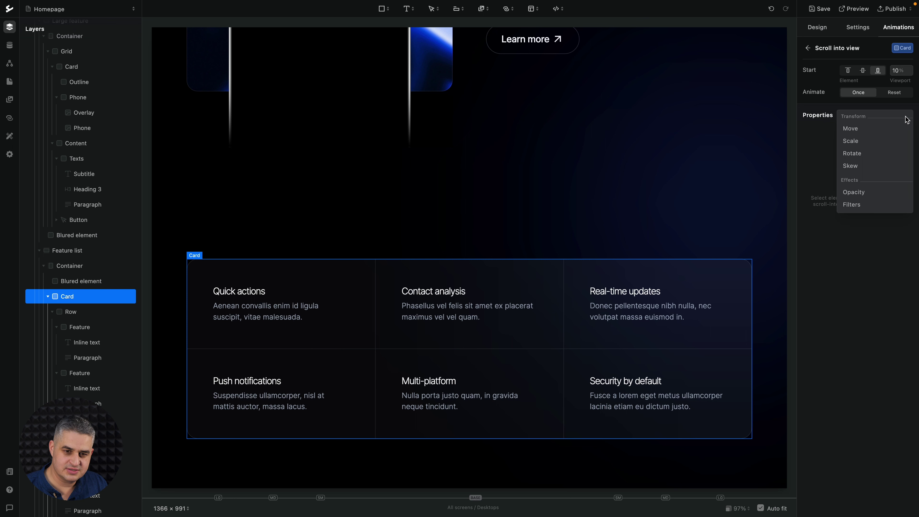
pyautogui.click(855, 191)
pyautogui.click(851, 201)
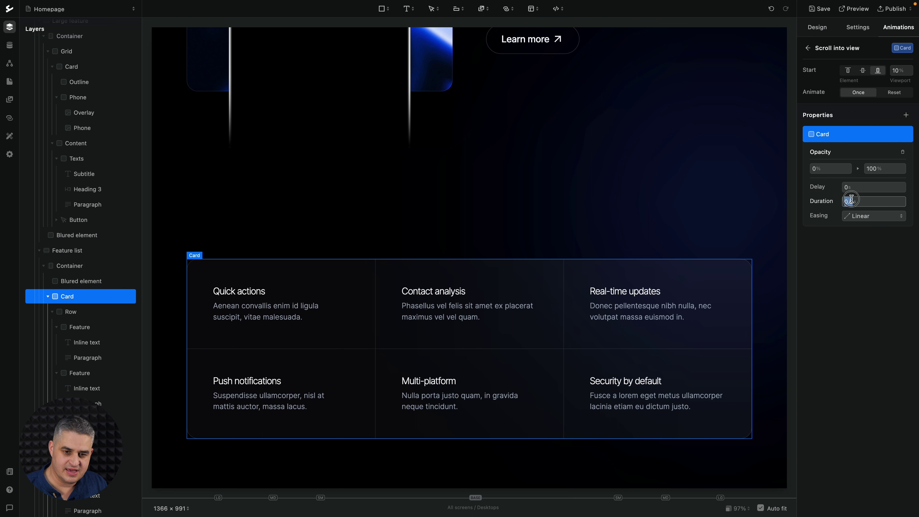
pyautogui.write('0.')
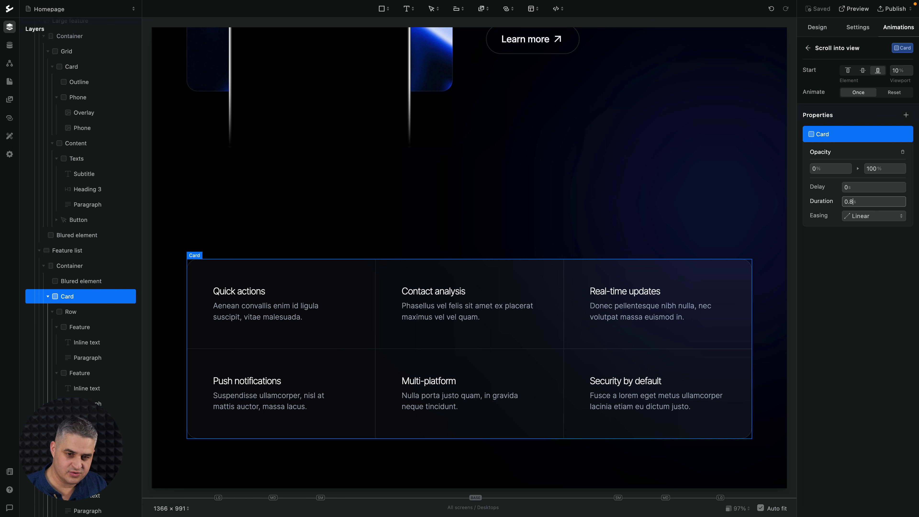
pyautogui.write('8')
pyautogui.click(861, 217)
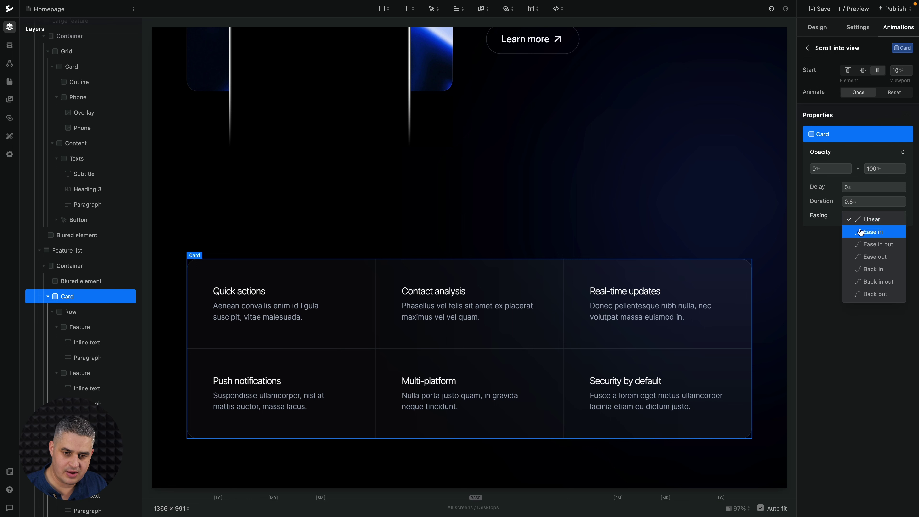
pyautogui.click(864, 245)
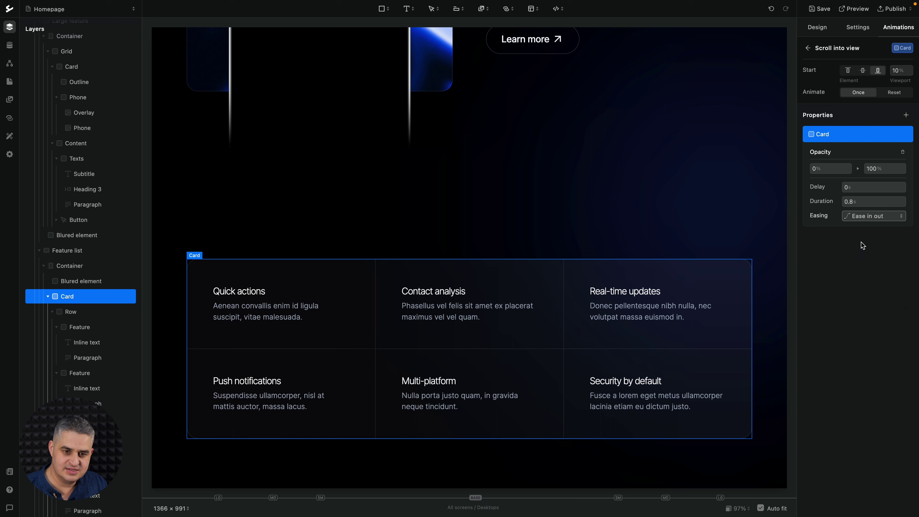
pyautogui.click(862, 246)
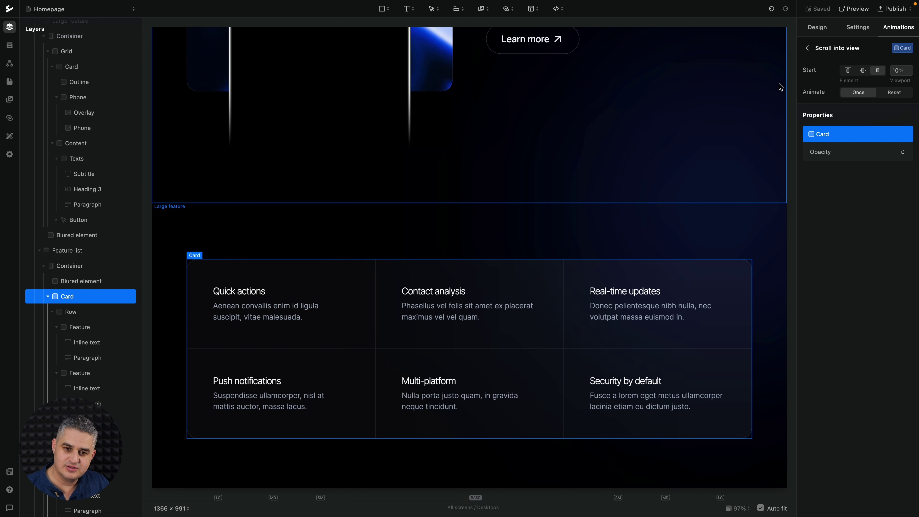
# Make the Card's animation reset, ending at the element's bottom edge with a 90% viewport offset, and save the project
pyautogui.click(899, 94)
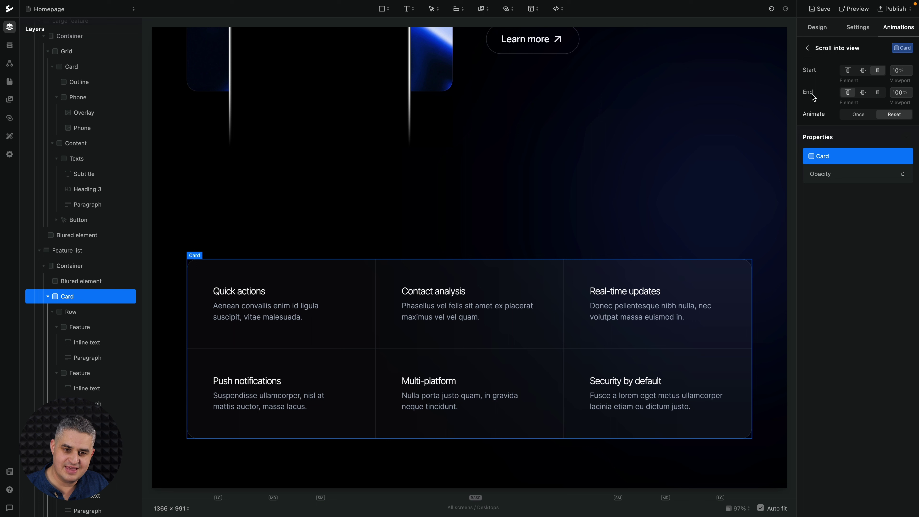
pyautogui.click(878, 93)
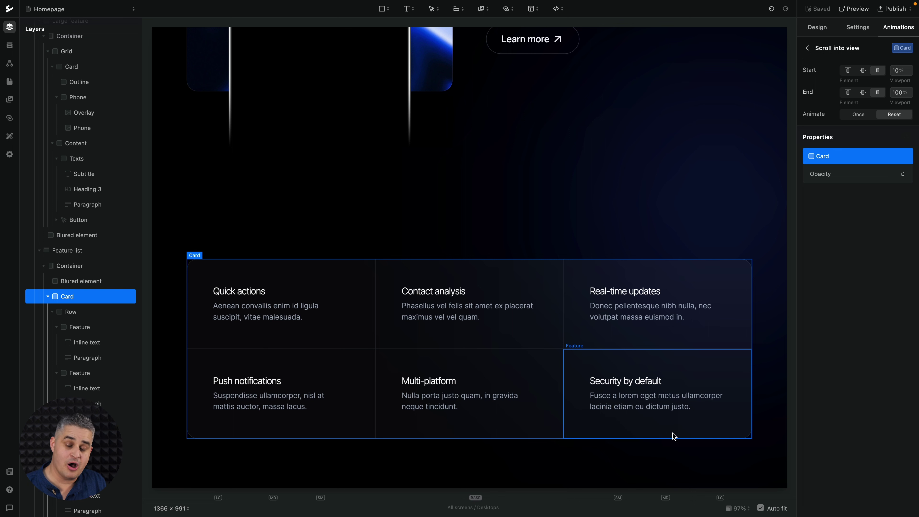
pyautogui.click(900, 94)
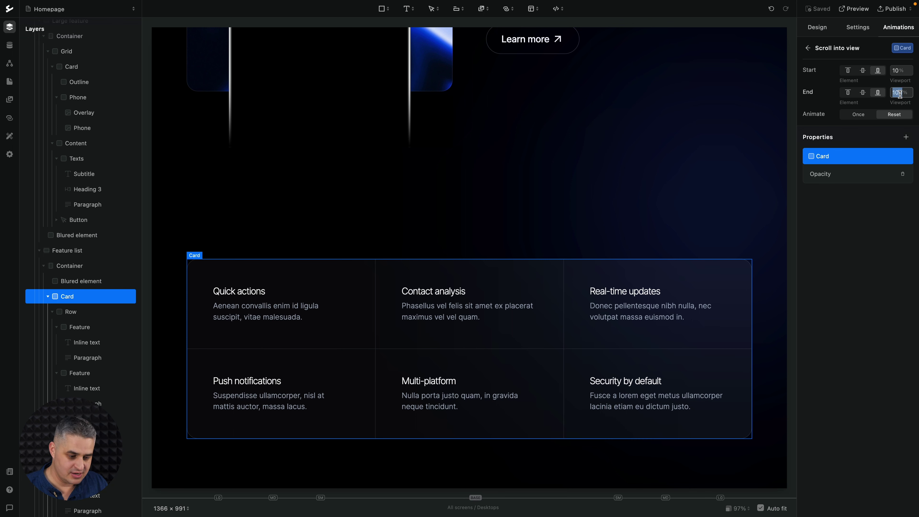
pyautogui.write('90')
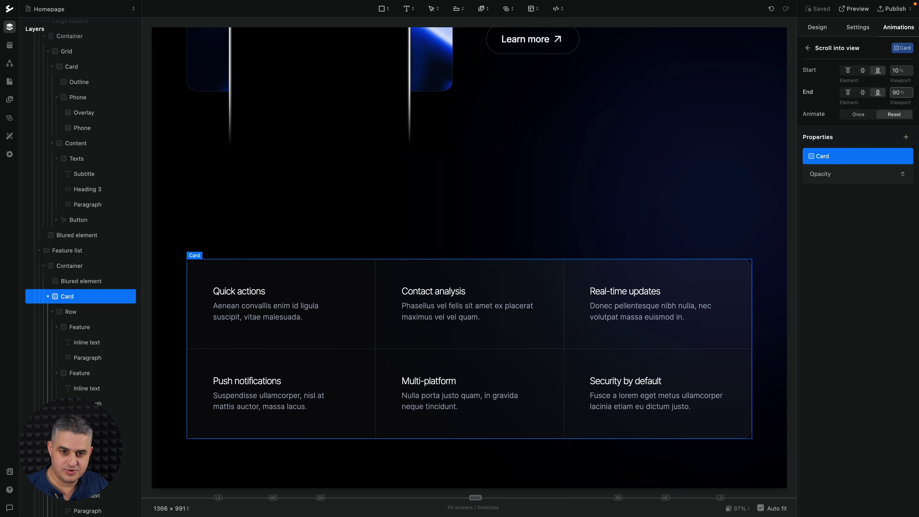
pyautogui.press('Return')
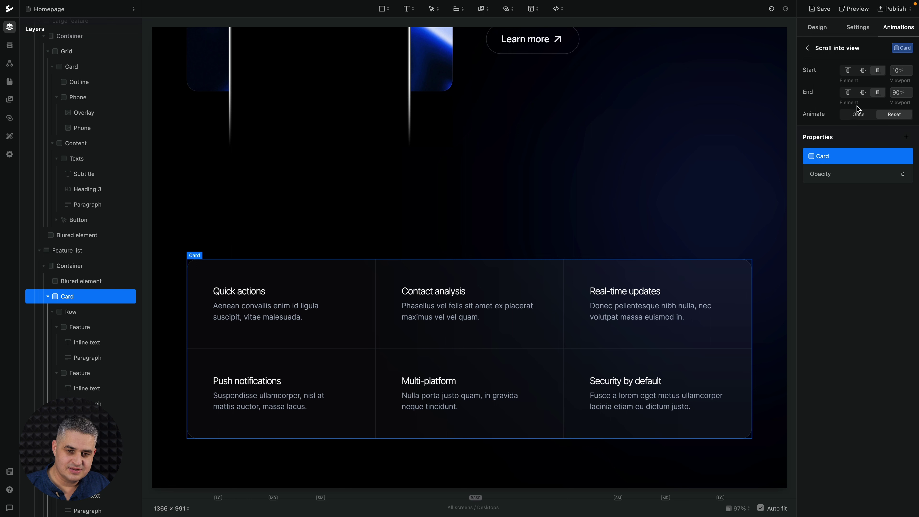
pyautogui.click(821, 11)
# Preview the page down through the feature list section to check the fade-in of its Card
pyautogui.click(850, 10)
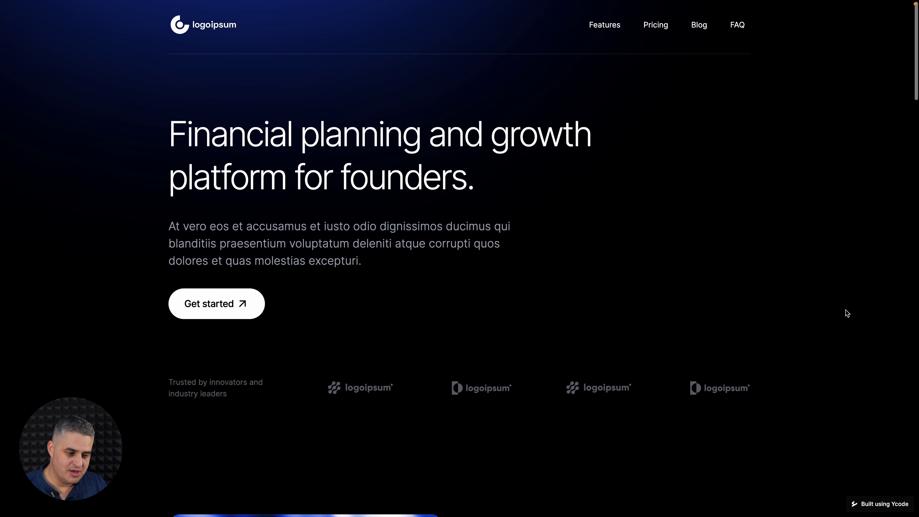
pyautogui.scroll(-3, 846, 313)
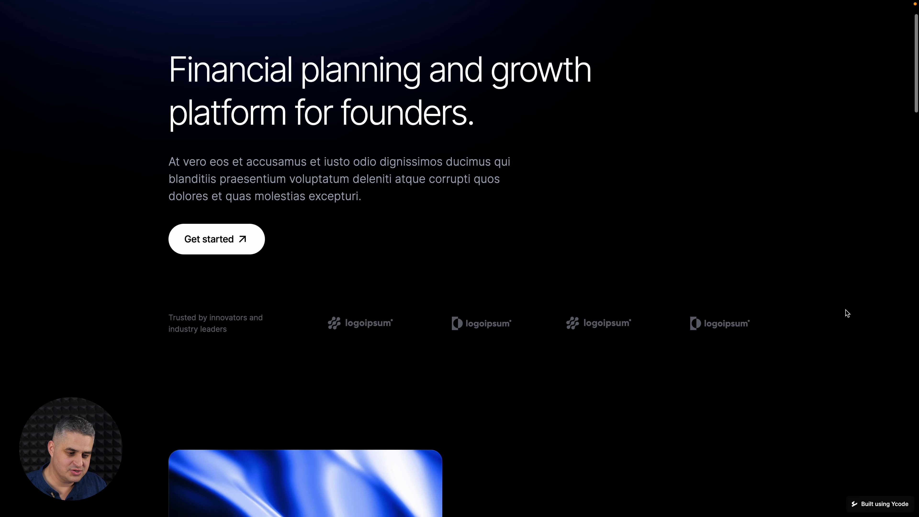
pyautogui.scroll(-5, 847, 313)
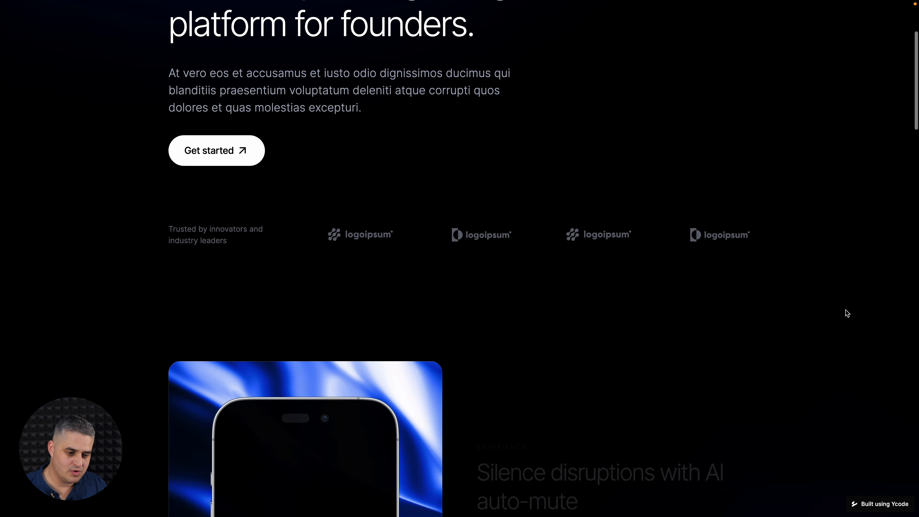
pyautogui.scroll(-5, 847, 313)
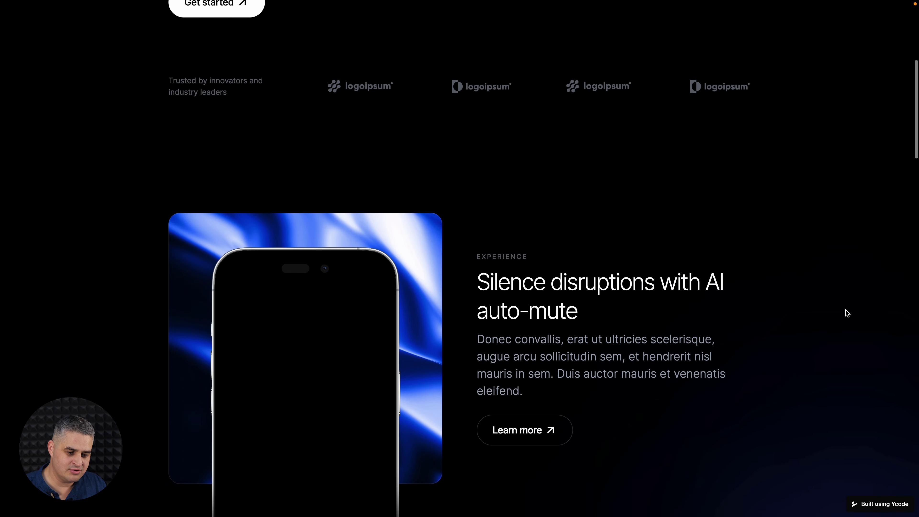
pyautogui.scroll(-5, 847, 313)
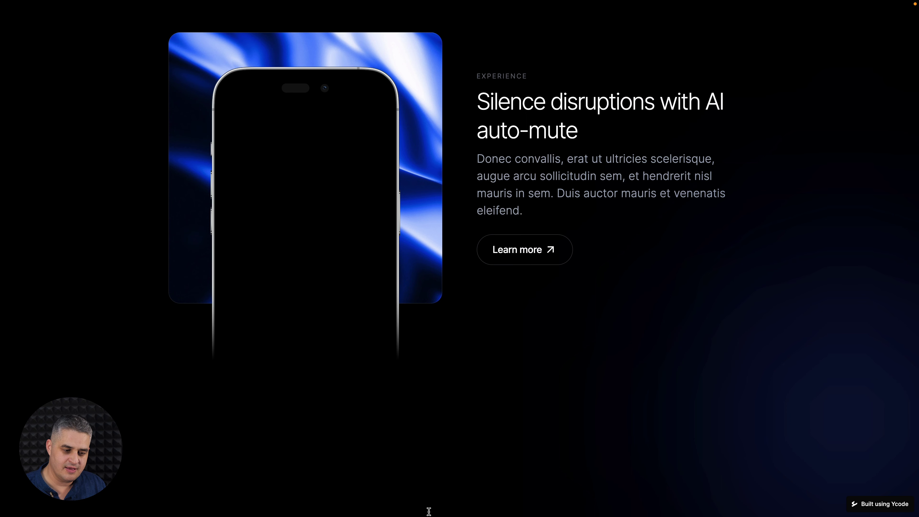
pyautogui.scroll(-5, 446, 463)
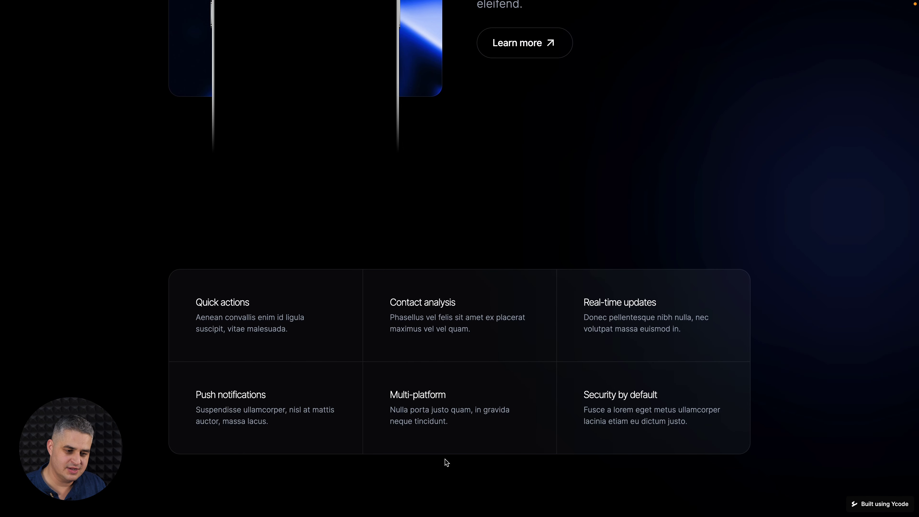
pyautogui.scroll(-5, 446, 462)
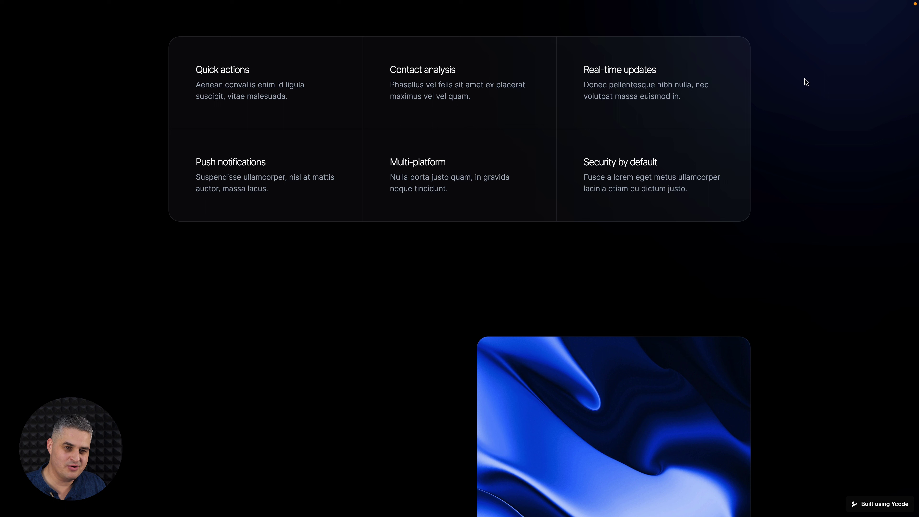
# Move past the feature list in the preview and back up to the page's beginning to check how the Card's animation resets
pyautogui.scroll(-5, 831, 252)
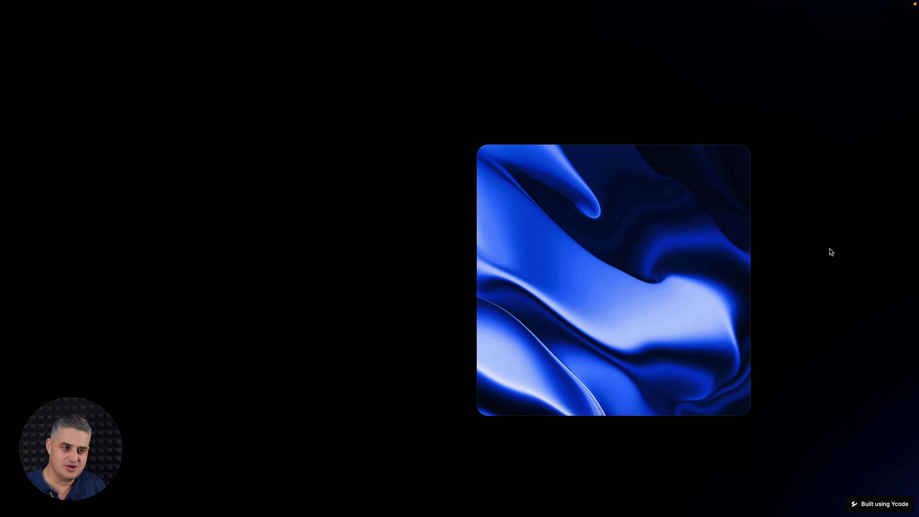
pyautogui.scroll(1, 832, 252)
pyautogui.scroll(5, 832, 252)
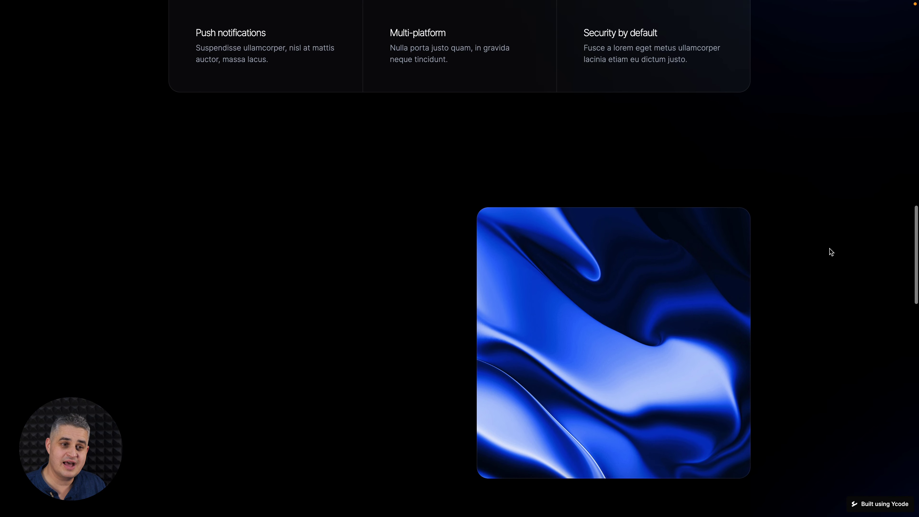
pyautogui.scroll(5, 831, 252)
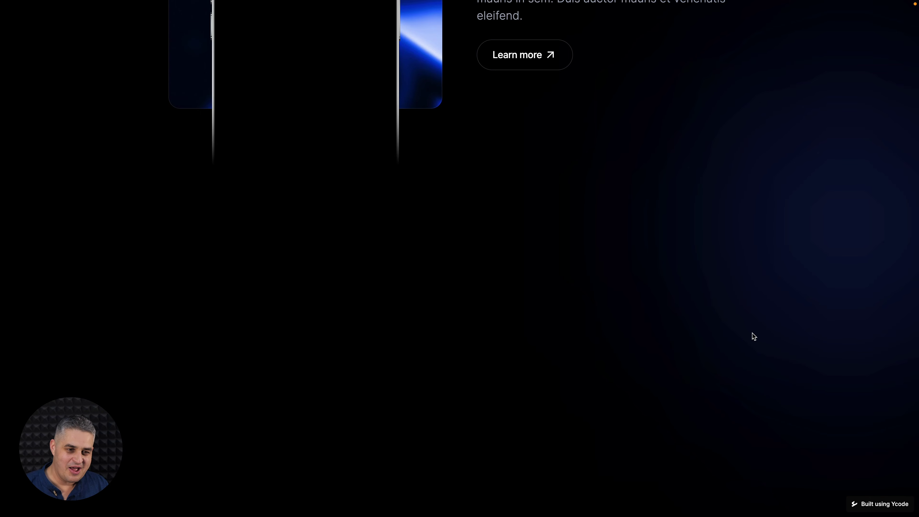
pyautogui.scroll(10, 754, 336)
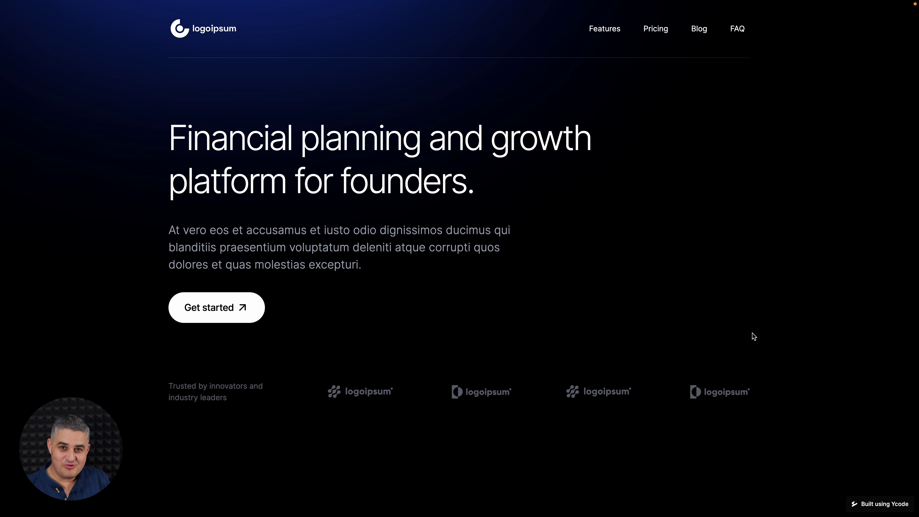